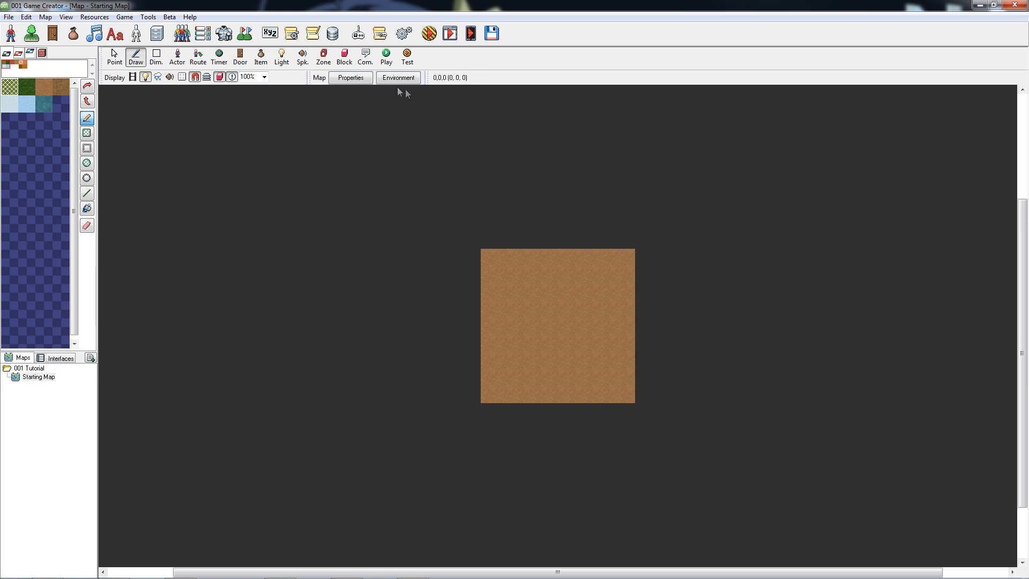
# Set the starting map's size to 25 wide by 20 high.
pyautogui.click(363, 82)
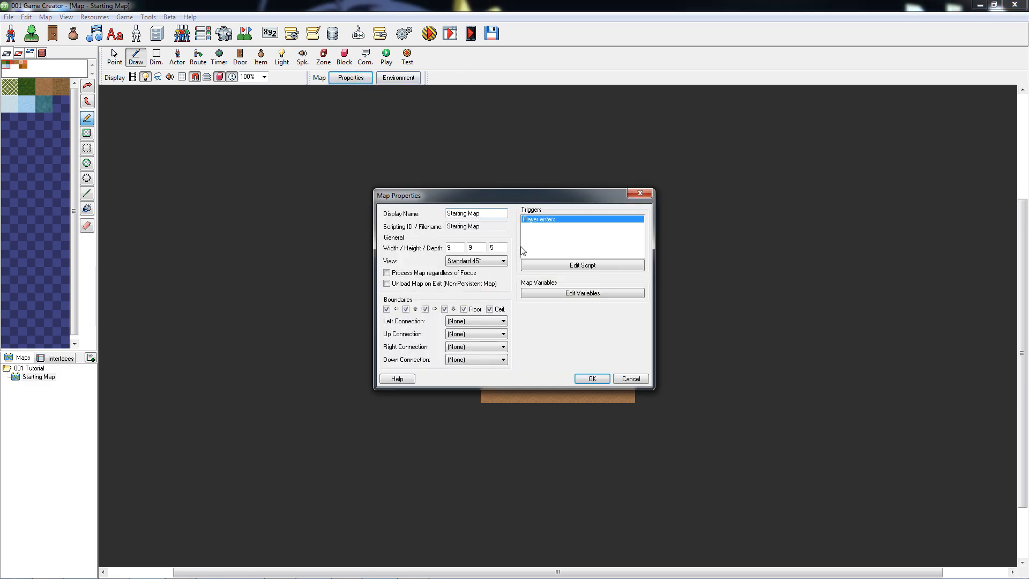
pyautogui.doubleClick(460, 247)
pyautogui.write('25')
# Rename the map's display name and scripting ID to My First Map, accepting the ID change and suppressing its future warnings.
pyautogui.click(496, 214)
pyautogui.doubleClick(492, 213)
pyautogui.hotkey('ctrl', 'c')
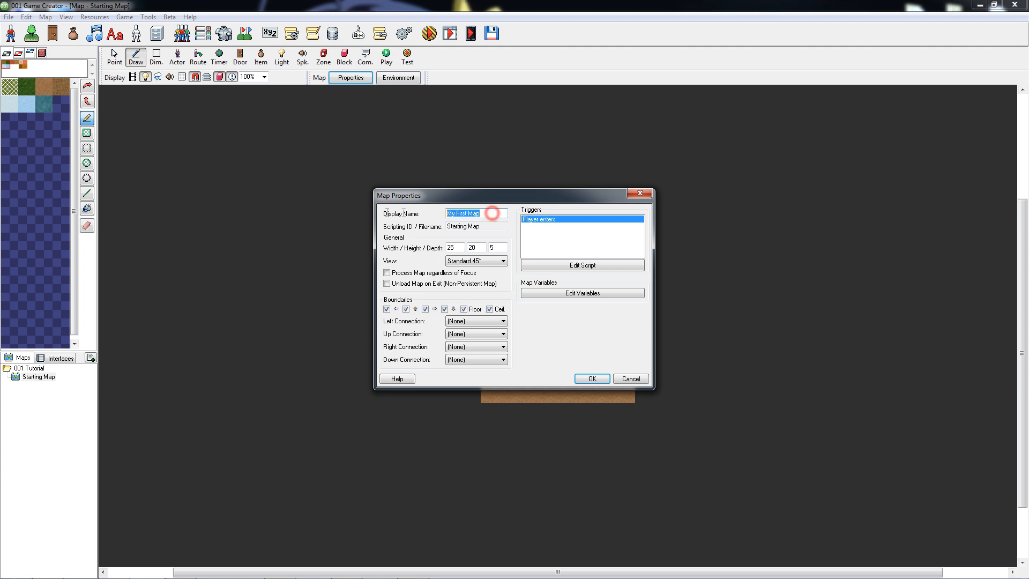
pyautogui.click(498, 225)
pyautogui.hotkey('ctrl', 'a')
pyautogui.hotkey('ctrl', 'v')
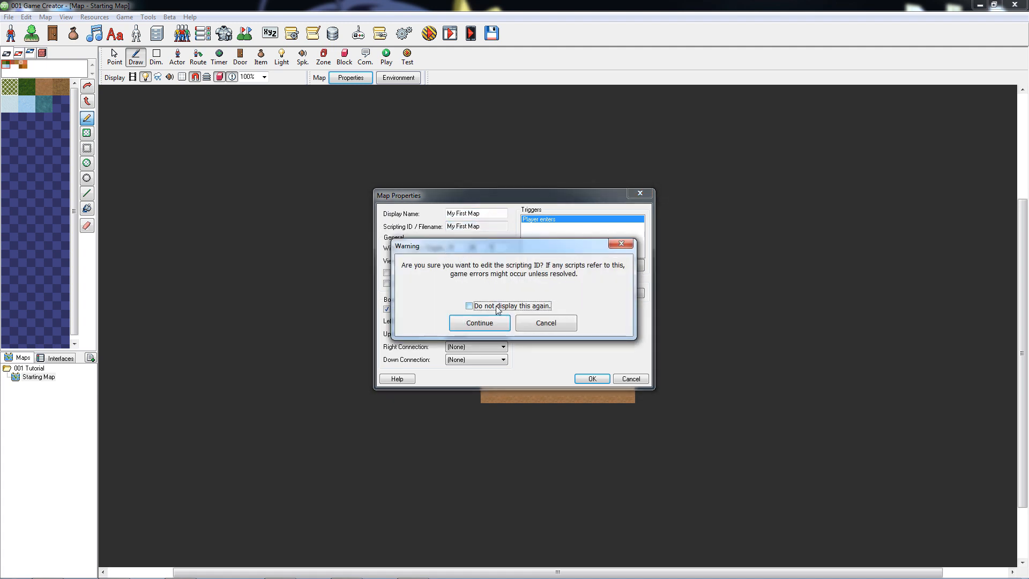
pyautogui.click(496, 306)
pyautogui.click(498, 324)
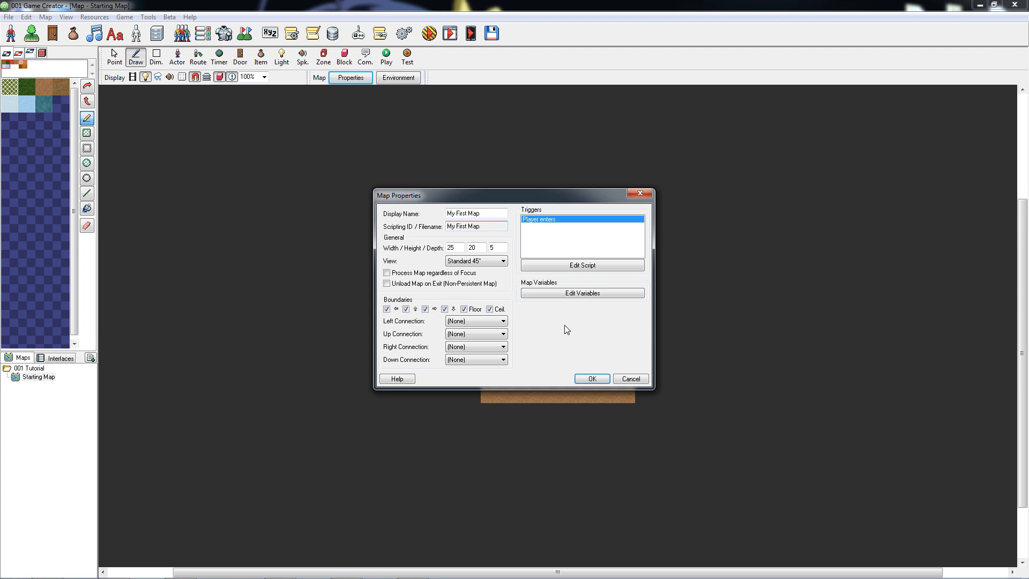
pyautogui.click(603, 379)
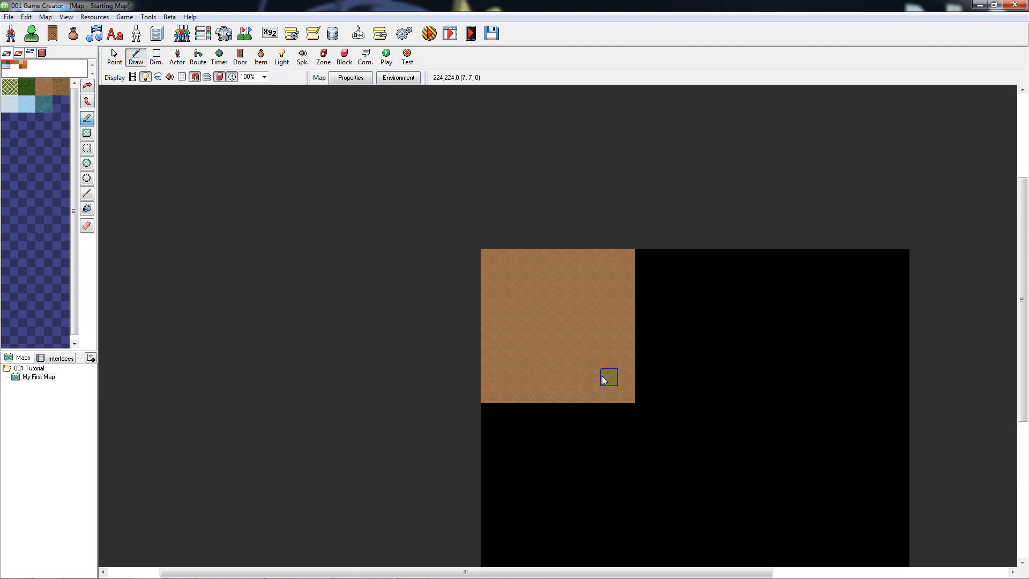
# Fill the whole map floor with Dark Grass, covering both the brown ground and the empty area.
pyautogui.click(29, 87)
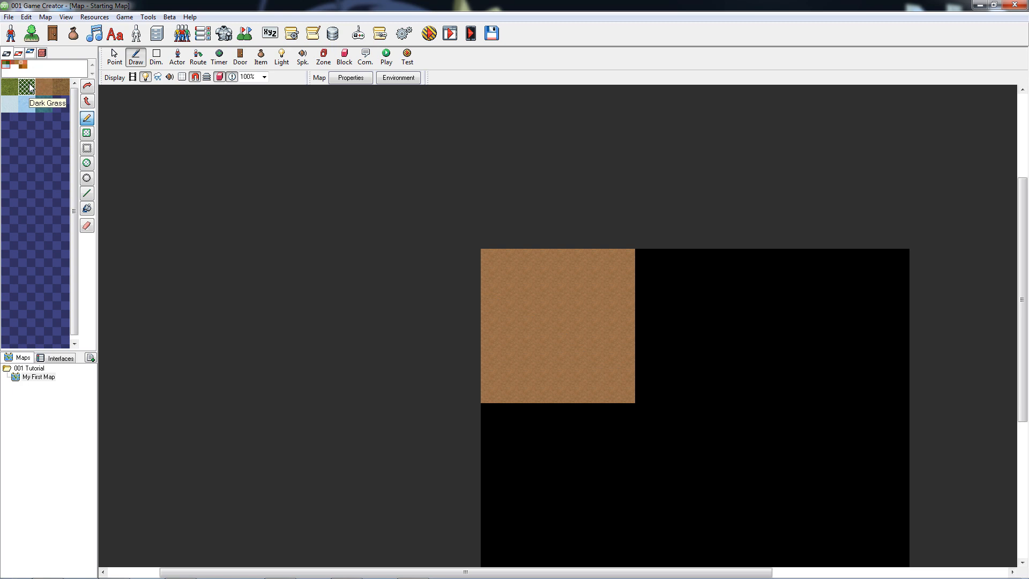
pyautogui.click(88, 211)
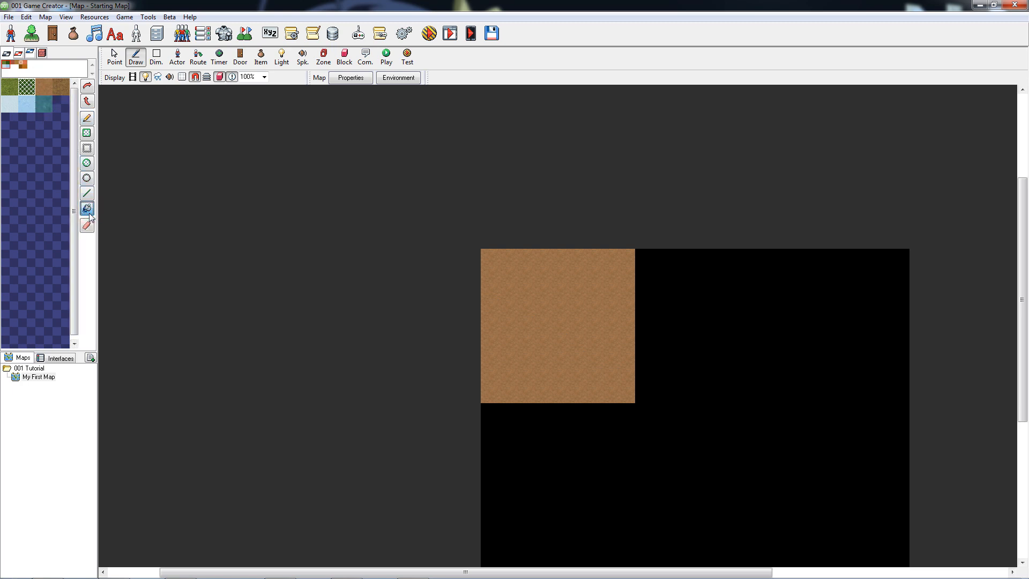
pyautogui.click(548, 310)
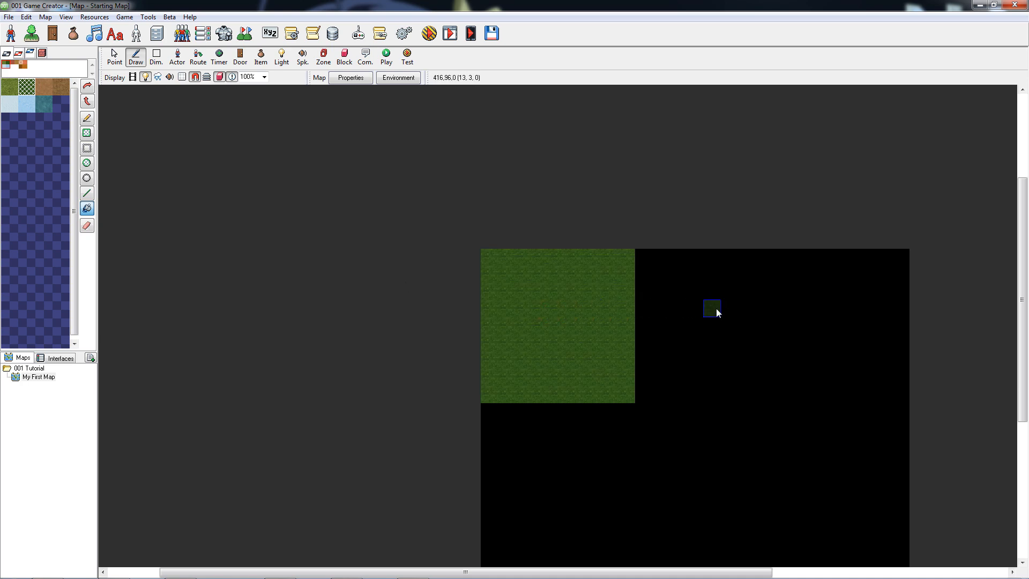
pyautogui.click(717, 312)
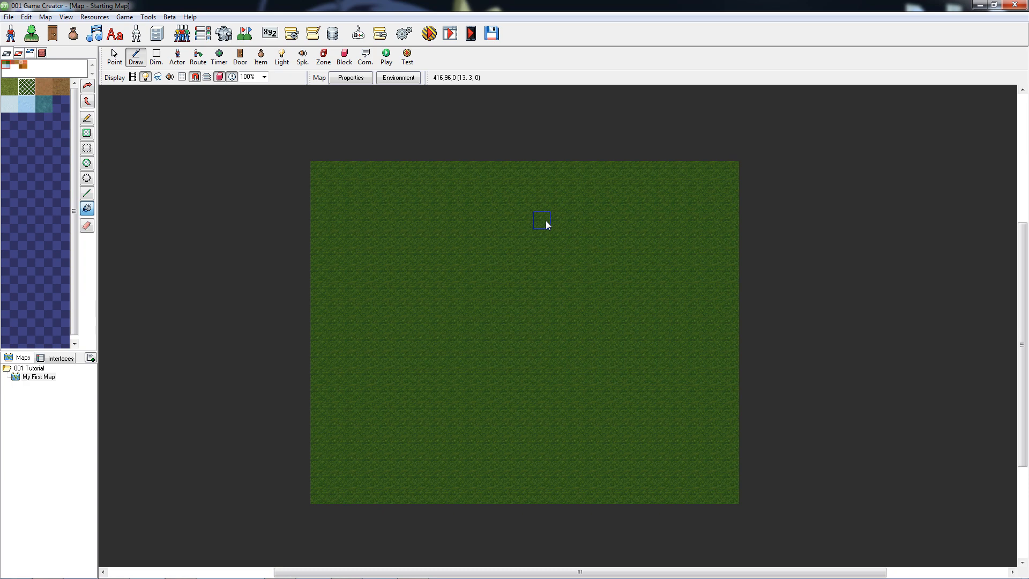
# Draw a hollow rectangle of brick walls around the middle of the map to form the house.
pyautogui.click(42, 54)
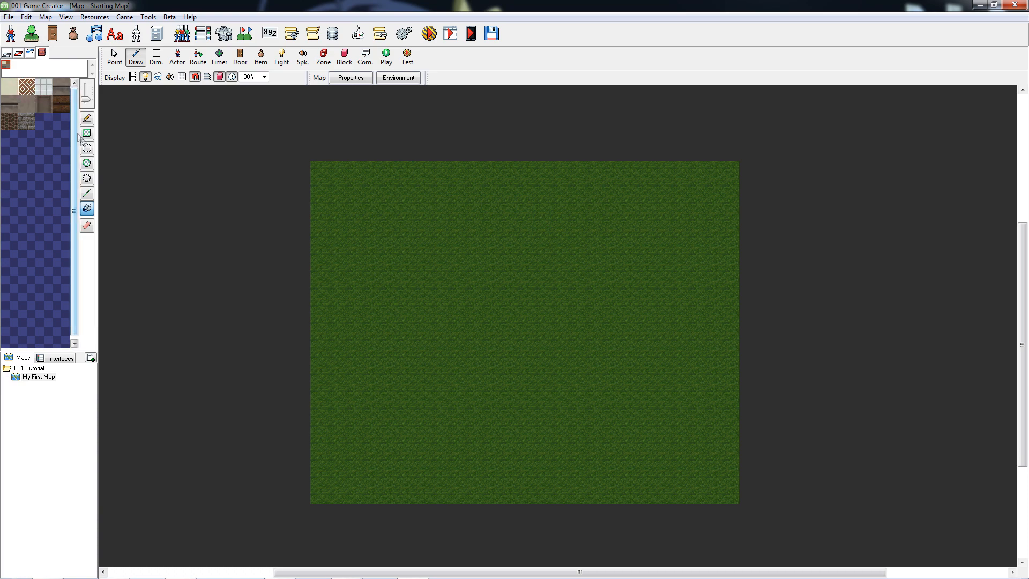
pyautogui.click(87, 149)
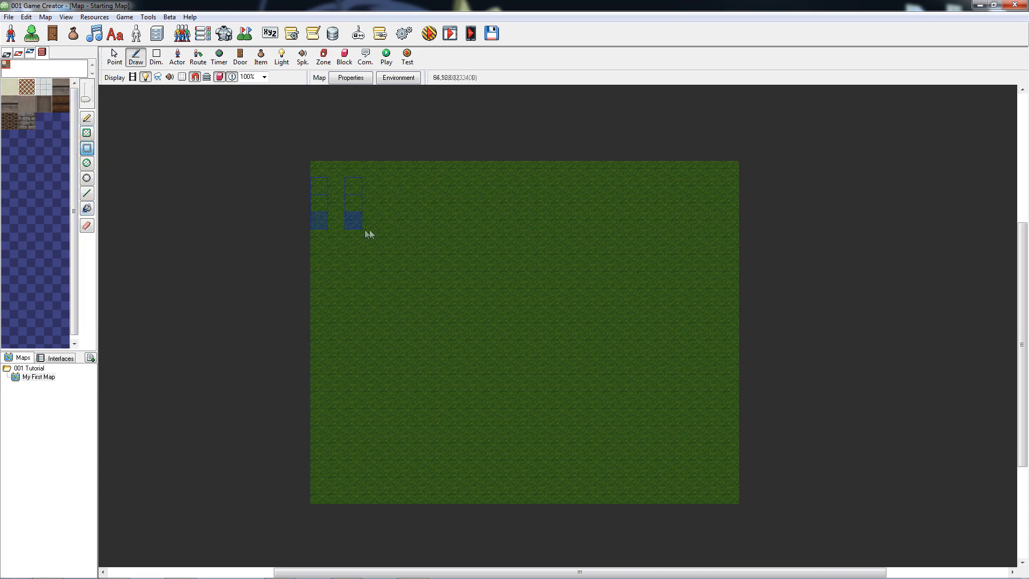
pyautogui.moveTo(384, 229)
pyautogui.mouseDown()
pyautogui.moveTo(579, 415)
pyautogui.moveTo(667, 410)
pyautogui.mouseUp()
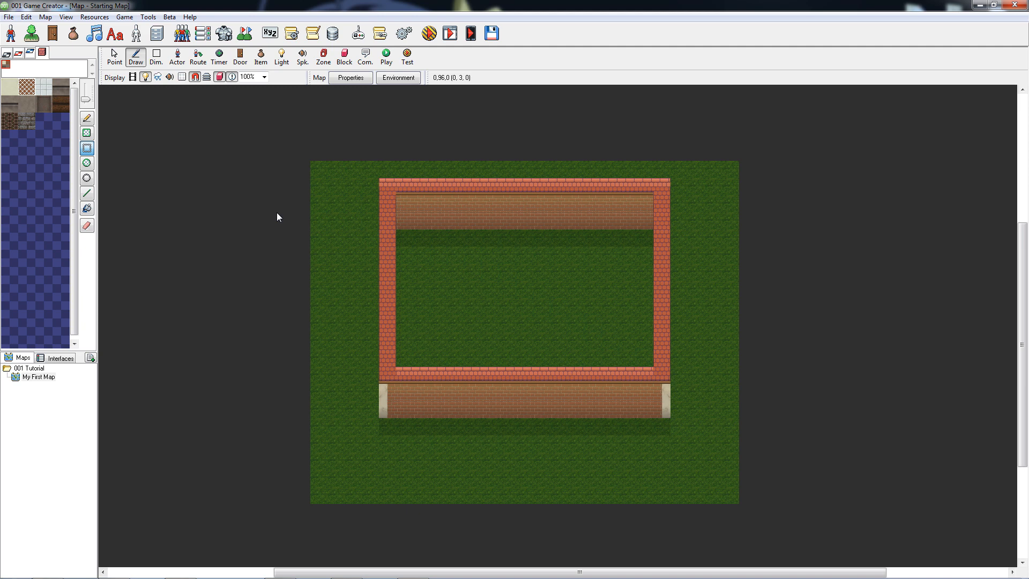
# Place the bed from the Furniture 1 tileset in the house's upper-left inner corner.
pyautogui.click(18, 53)
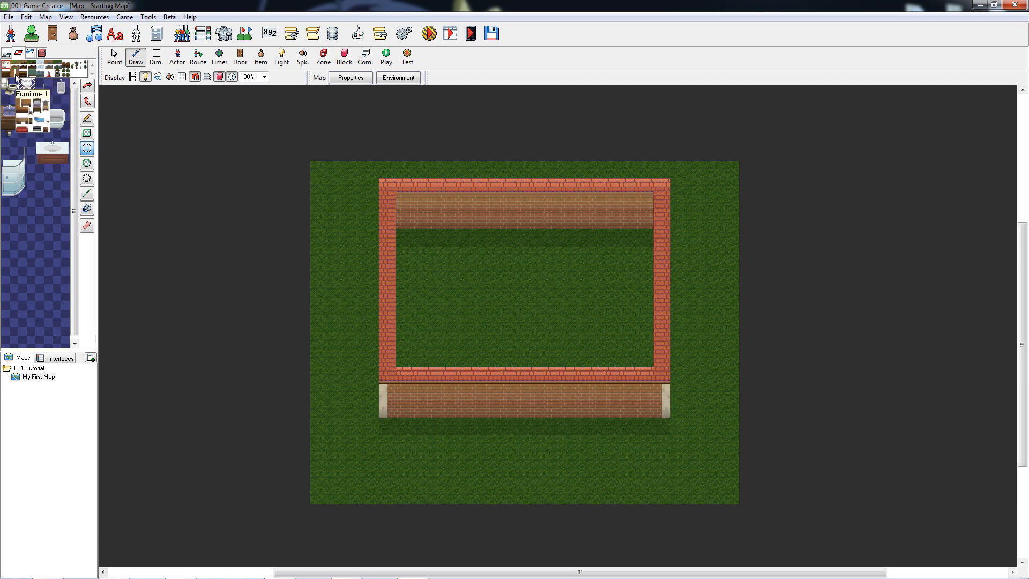
pyautogui.click(15, 74)
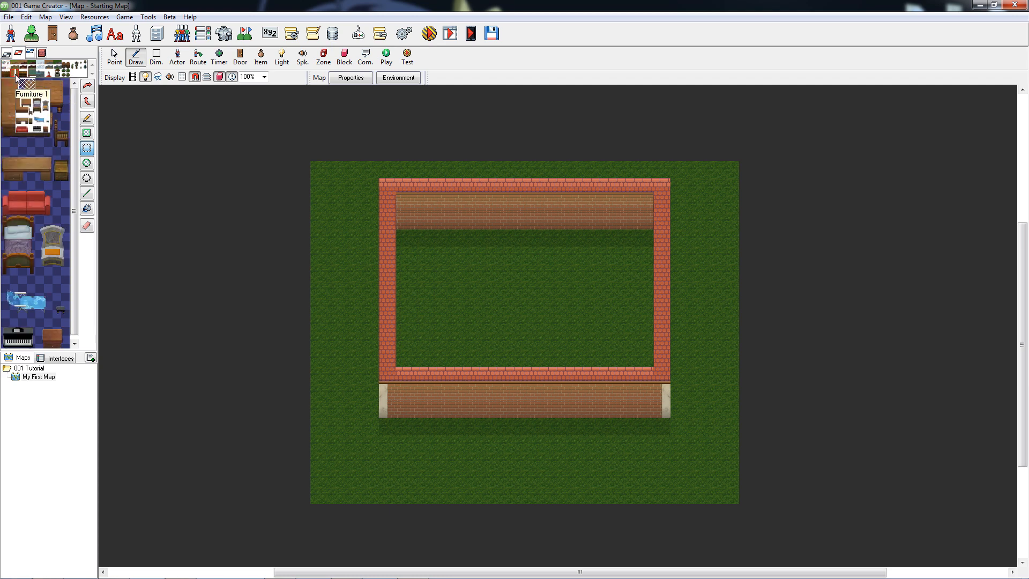
pyautogui.click(87, 119)
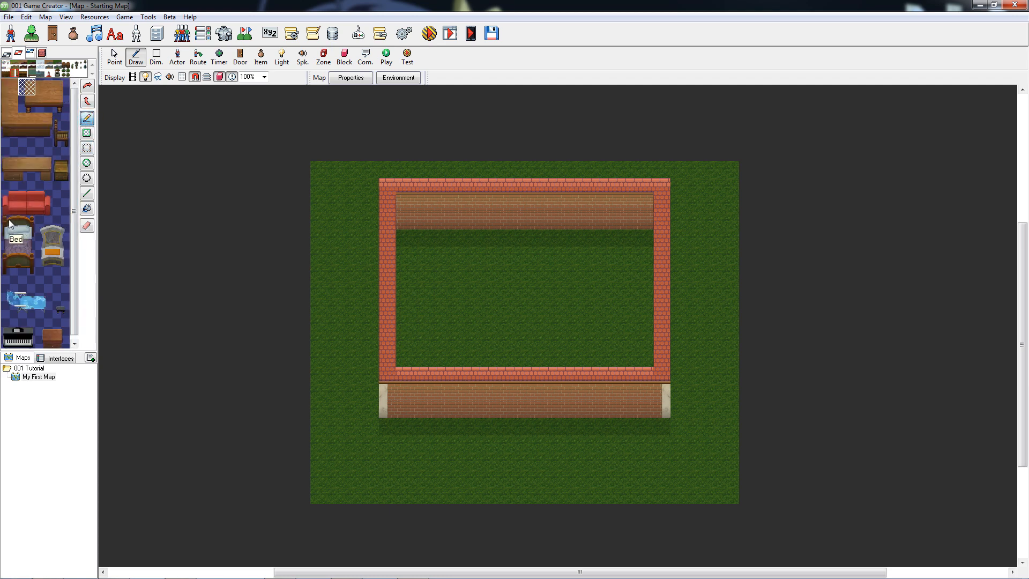
pyautogui.moveTo(10, 227); pyautogui.dragTo(31, 274)
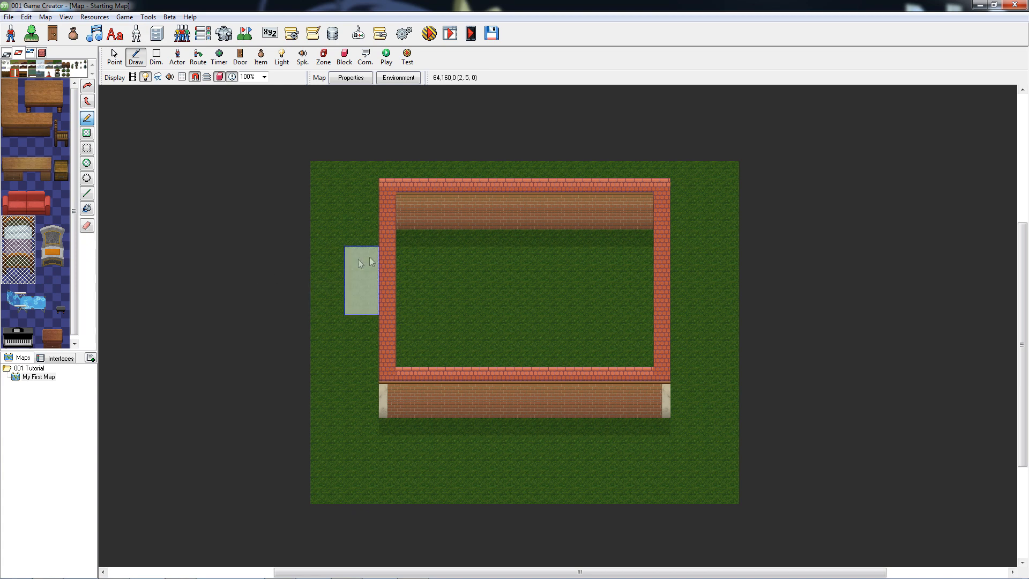
pyautogui.click(412, 242)
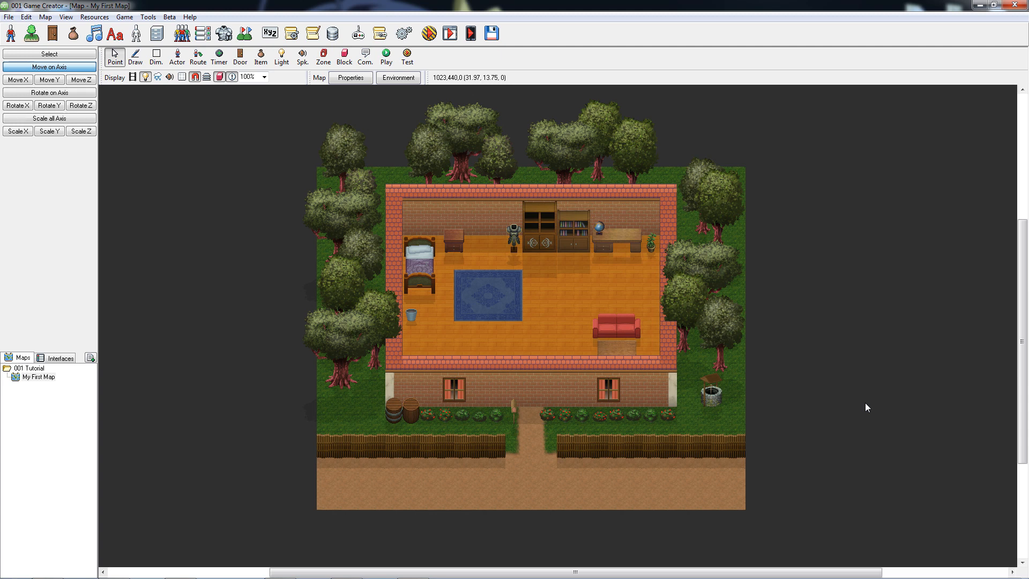
# Place a door at 384, 384, 0 in the front wall, with display name and scripting ID Bedroom Door.
pyautogui.click(241, 59)
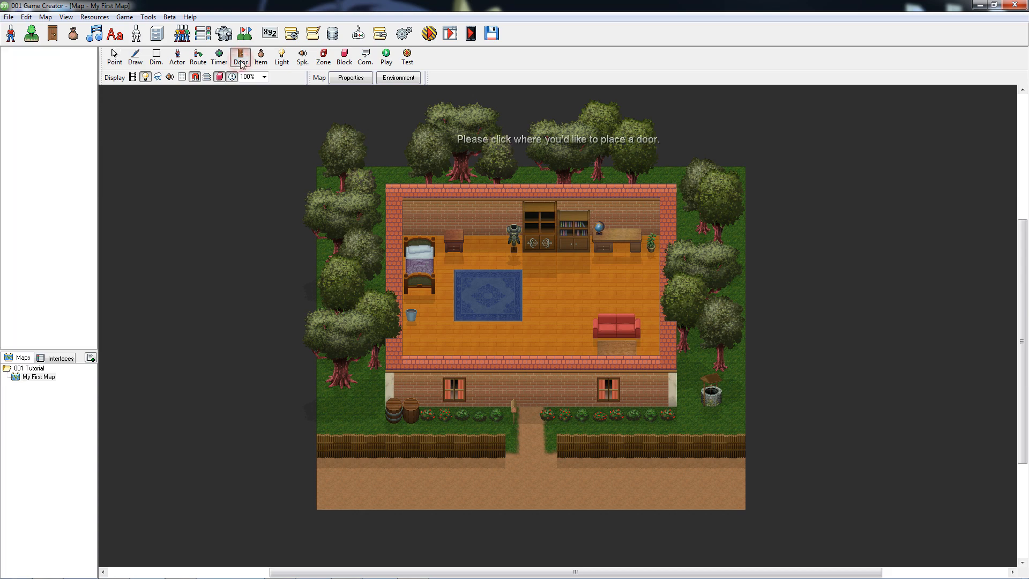
pyautogui.click(532, 397)
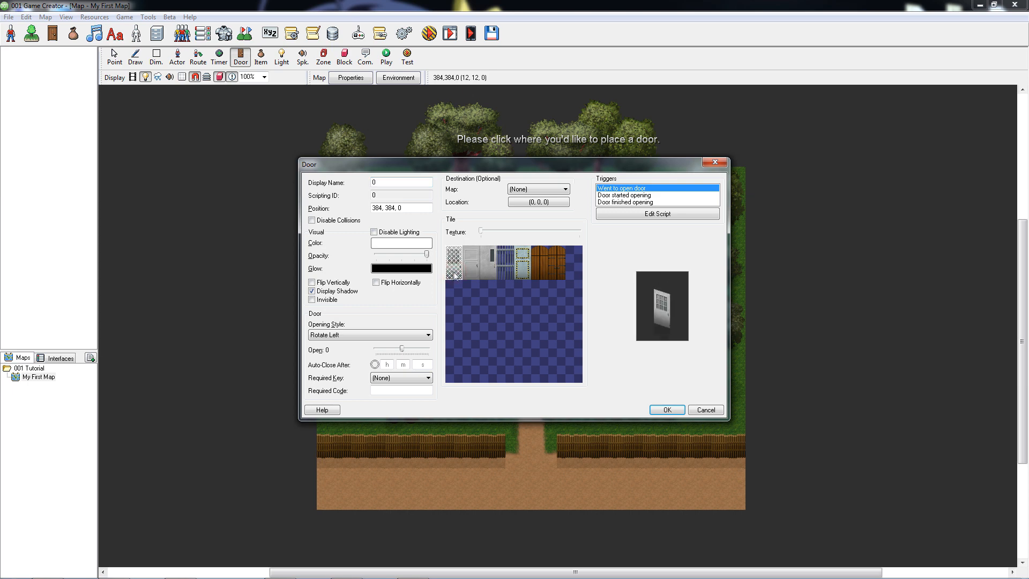
pyautogui.click(409, 183)
pyautogui.write('Bedroom Door')
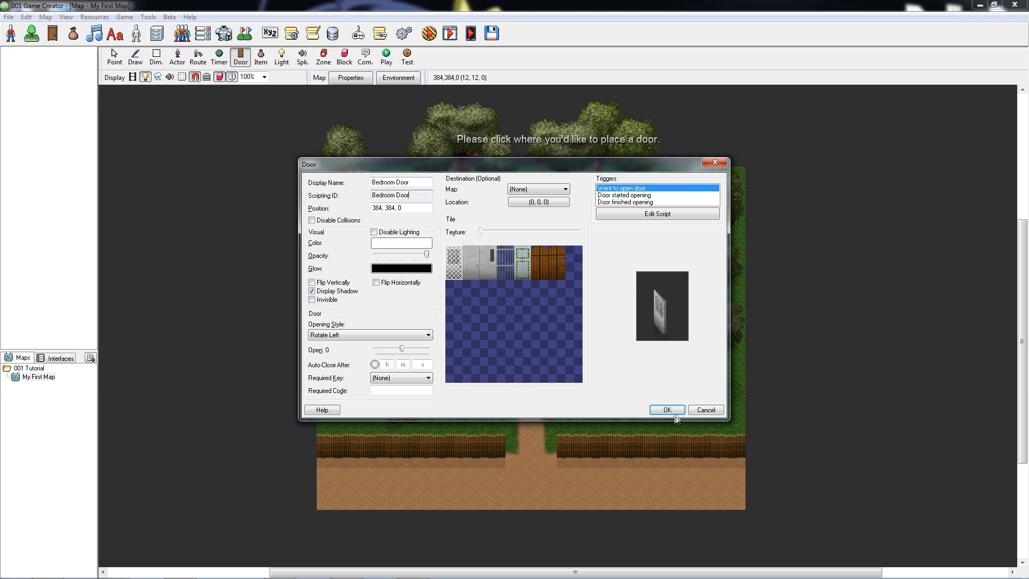
pyautogui.click(673, 411)
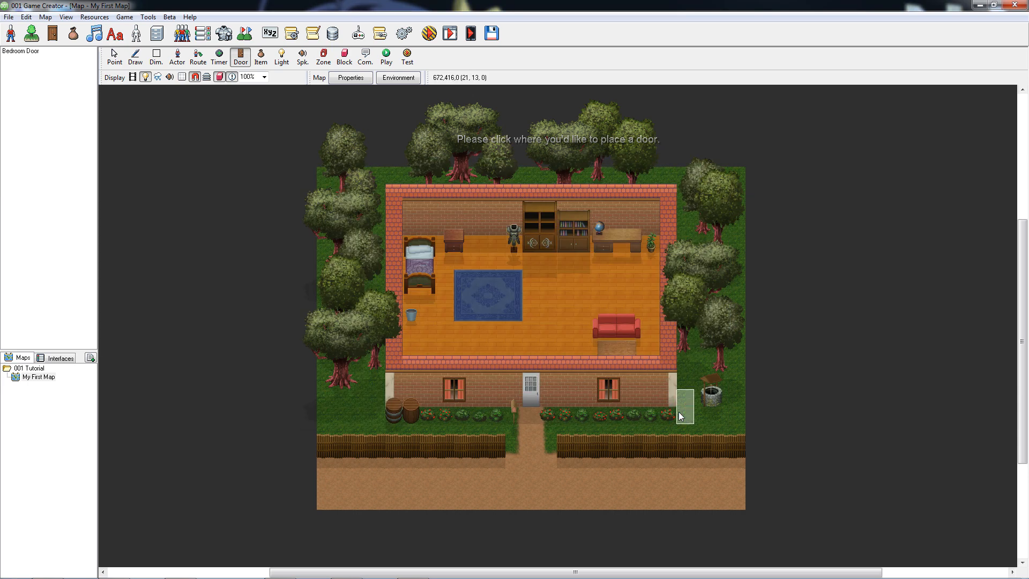
# Place a Character actor at 576, 592, 0 on the dirt road and enter the character's name as display name and scripting ID.
pyautogui.click(177, 57)
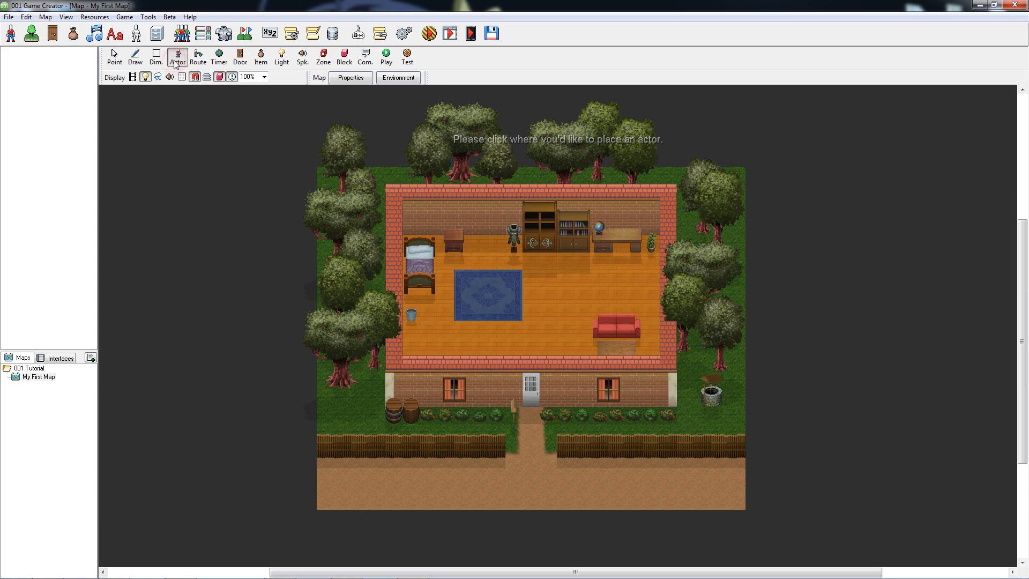
pyautogui.click(624, 489)
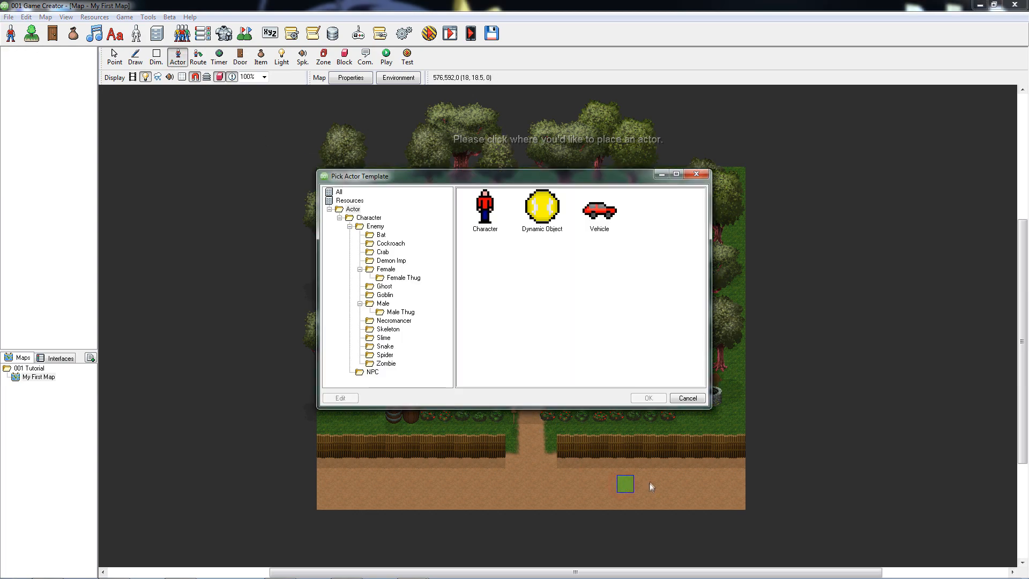
pyautogui.click(489, 225)
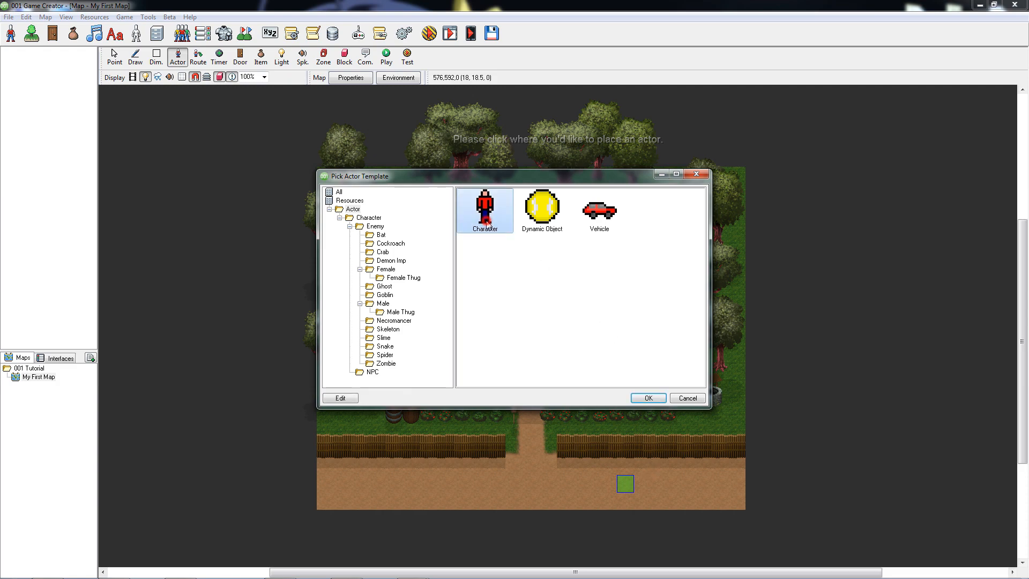
pyautogui.click(648, 398)
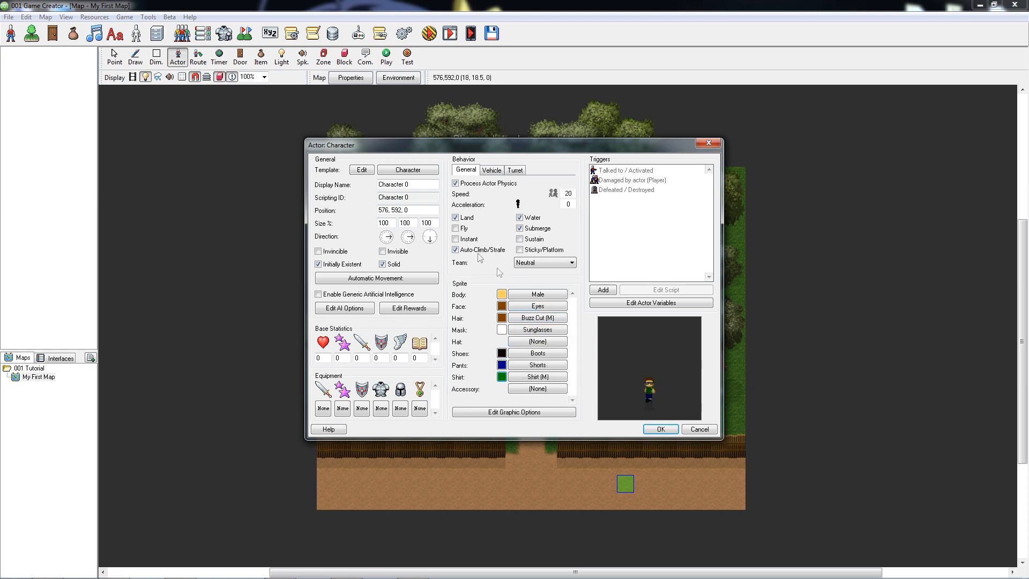
pyautogui.click(423, 184)
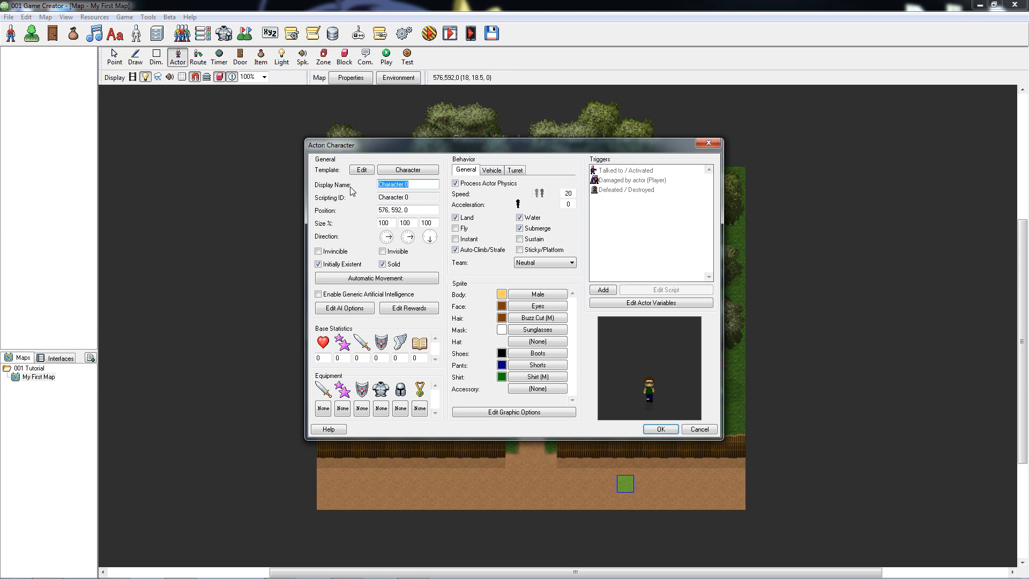
pyautogui.write('Mike')
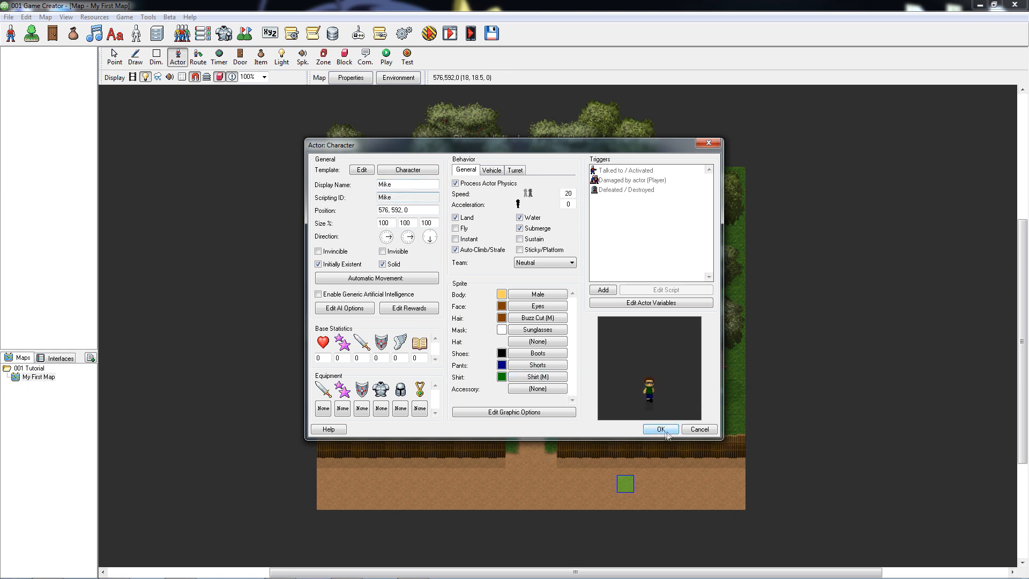
pyautogui.click(670, 430)
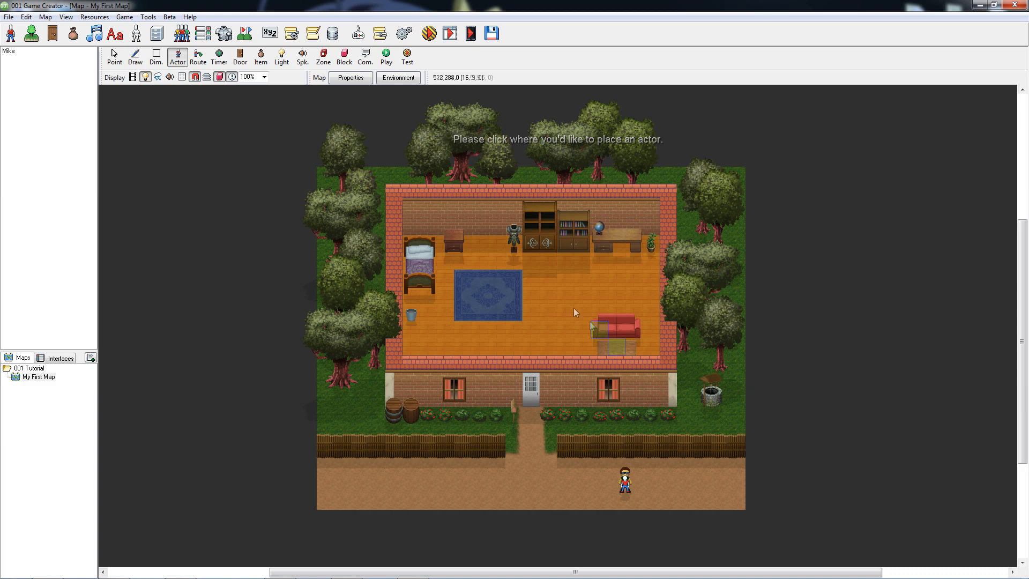
# Add a second Character actor inside the house at 448, 240, 0, entering the character's name as display name and scripting ID.
pyautogui.click(557, 295)
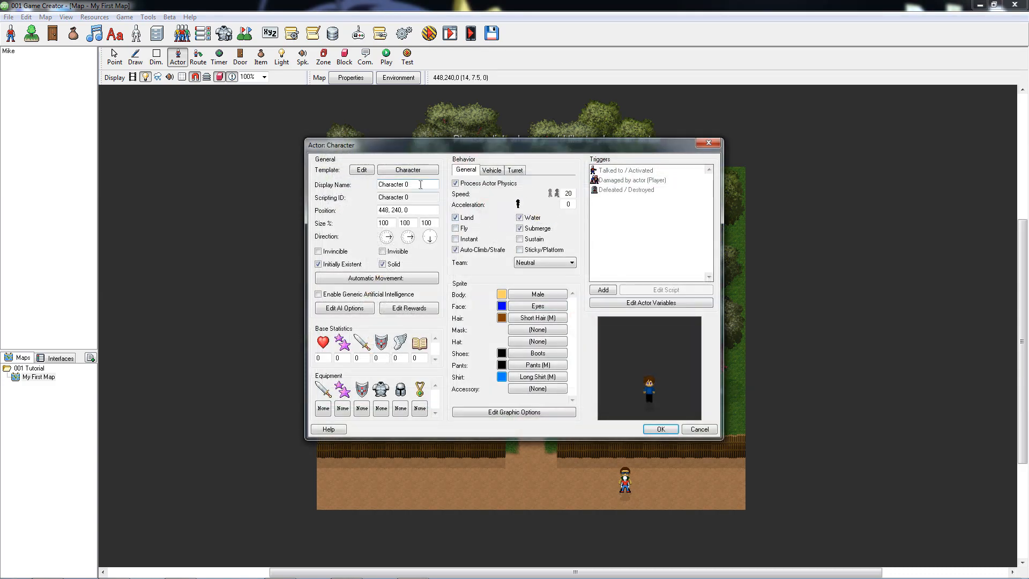
pyautogui.moveTo(421, 184); pyautogui.dragTo(349, 198)
pyautogui.write('Lee')
pyautogui.hotkey('ctrl', 'c')
pyautogui.hotkey('ctrl', 'v')
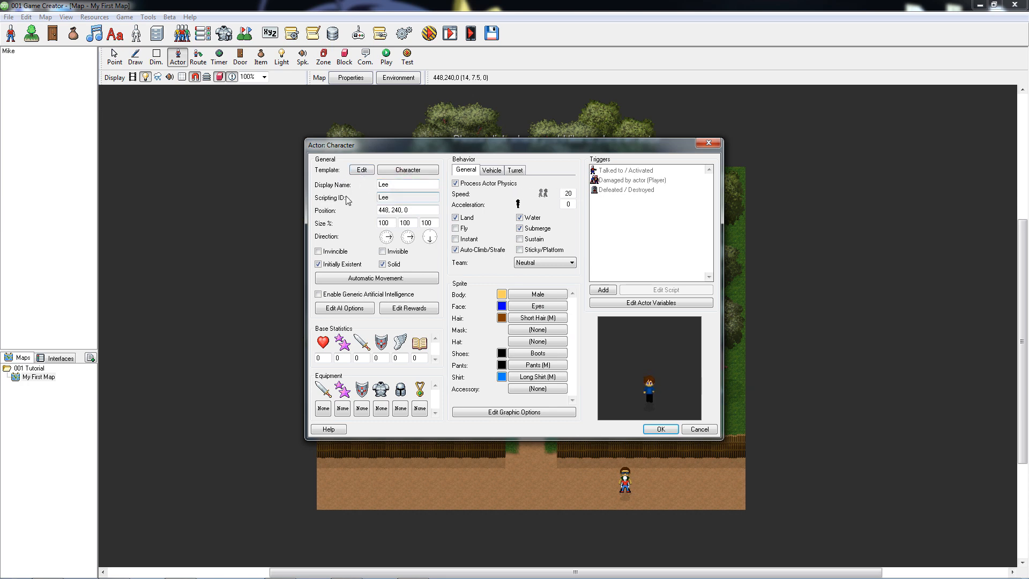
# Set the indoor actor's automatic movement to Face Towards Player(s) and accept the actor settings.
pyautogui.click(424, 282)
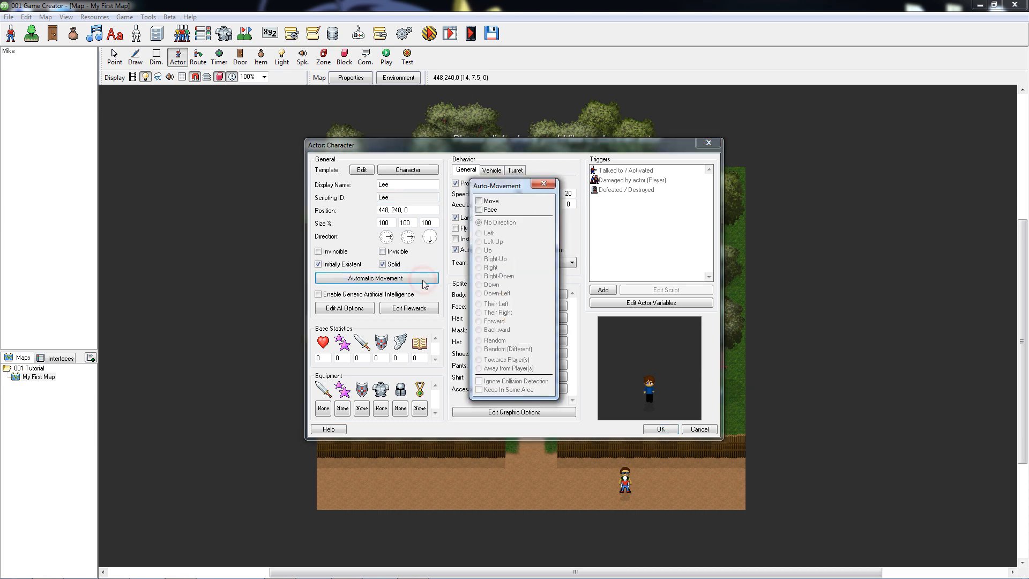
pyautogui.click(488, 211)
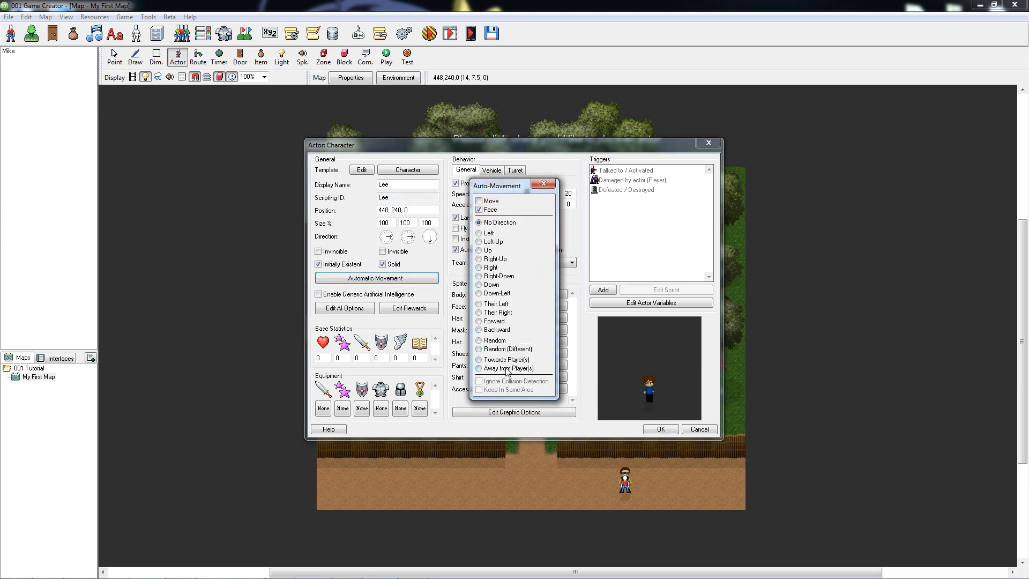
pyautogui.click(504, 361)
pyautogui.click(543, 185)
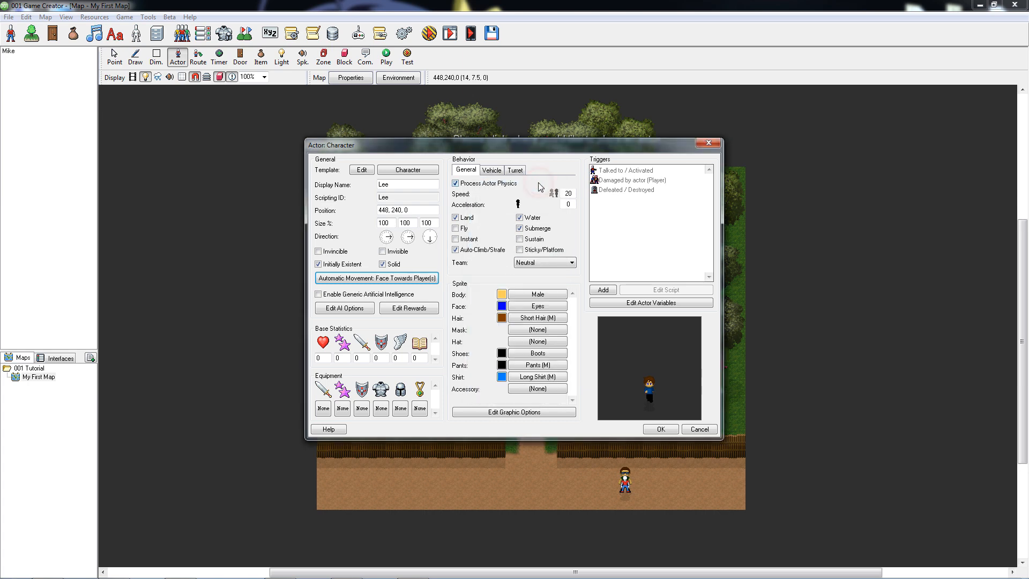
pyautogui.click(660, 429)
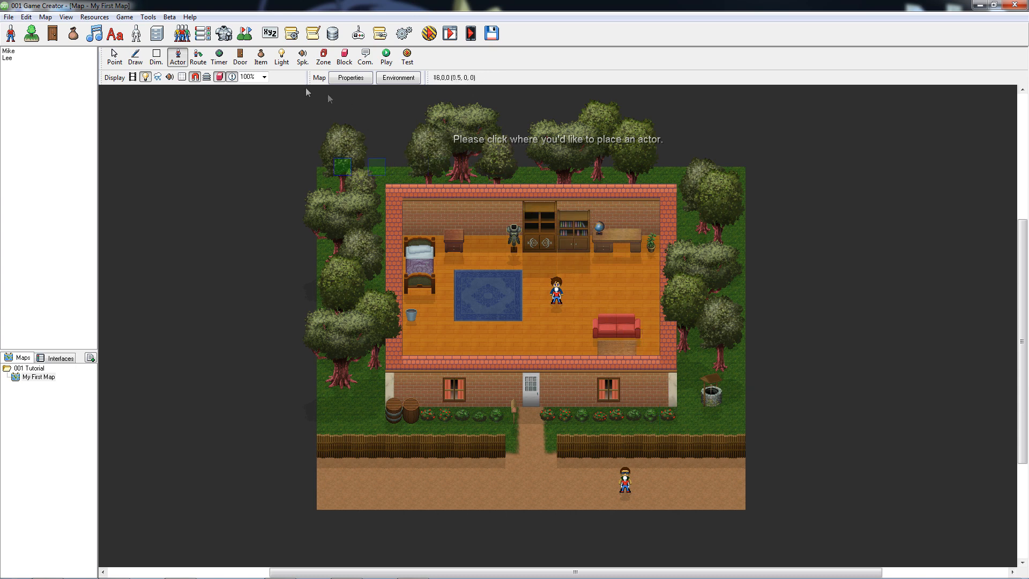
# Start a tile-based route for the actor on the dirt road and insert ten nodes heading left.
pyautogui.click(200, 59)
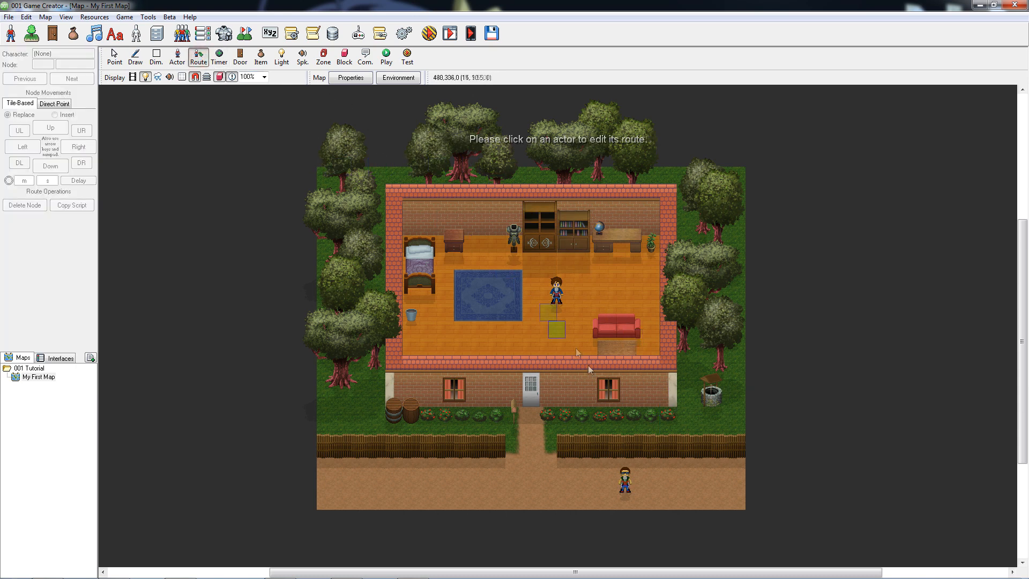
pyautogui.click(623, 485)
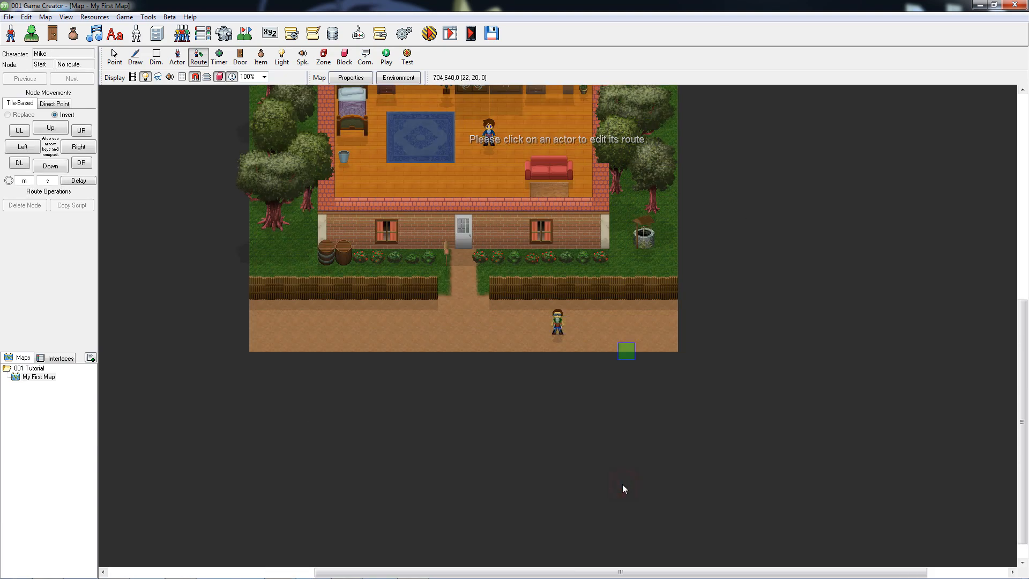
pyautogui.press('Left')
pyautogui.press('Left')
pyautogui.press('Left')
pyautogui.press('Left')
pyautogui.press('Left')
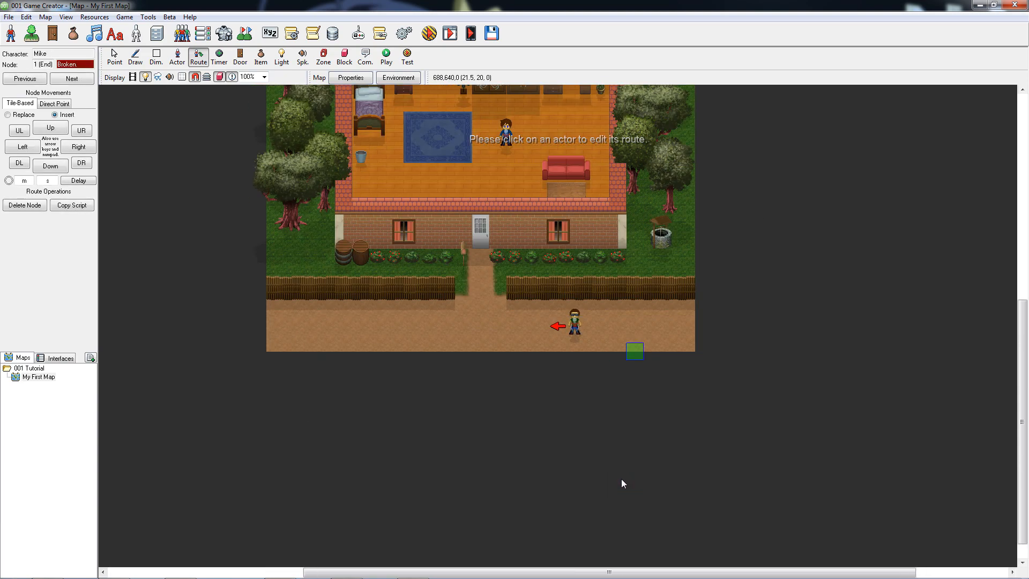
pyautogui.press('Left')
pyautogui.press('Left')
pyautogui.press('Left')
pyautogui.press('Left')
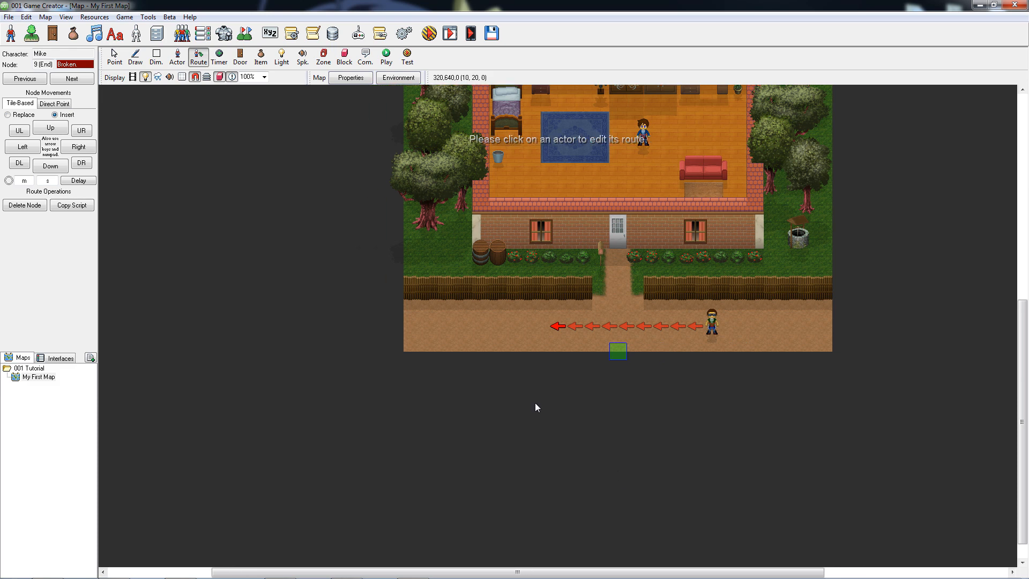
pyautogui.click(27, 149)
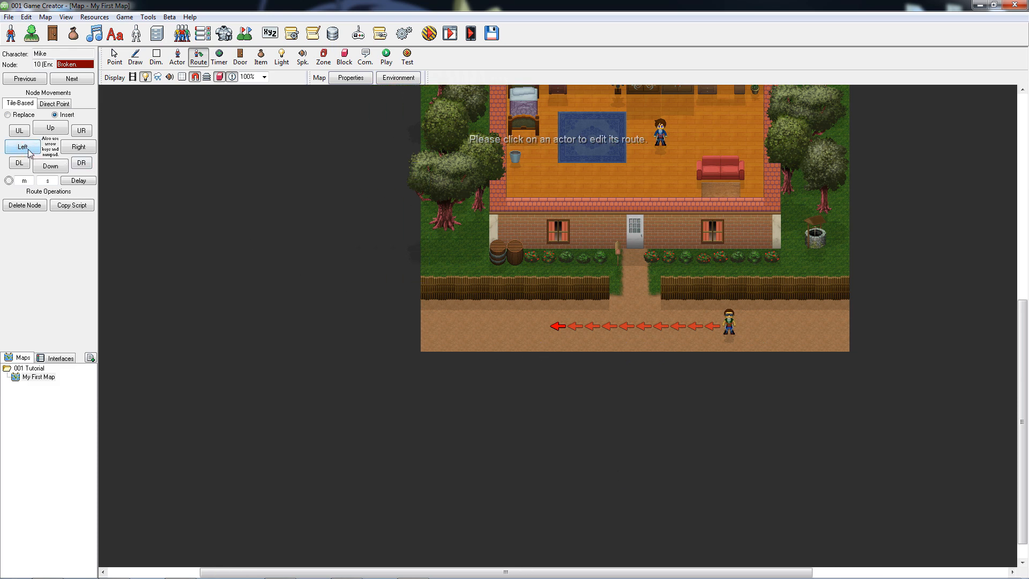
# Insert ten nodes heading right so the road actor's route returns to its start and connects as a loop.
pyautogui.click(79, 149)
pyautogui.click(79, 150)
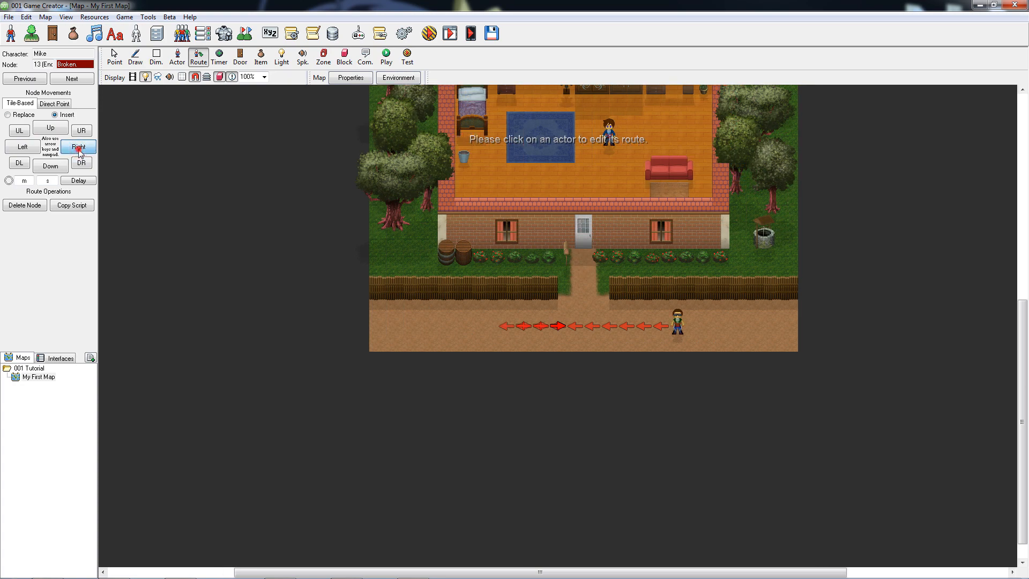
pyautogui.click(79, 150)
pyautogui.click(79, 150)
pyautogui.click(79, 150)
pyautogui.click(79, 150)
pyautogui.click(78, 150)
pyautogui.click(79, 150)
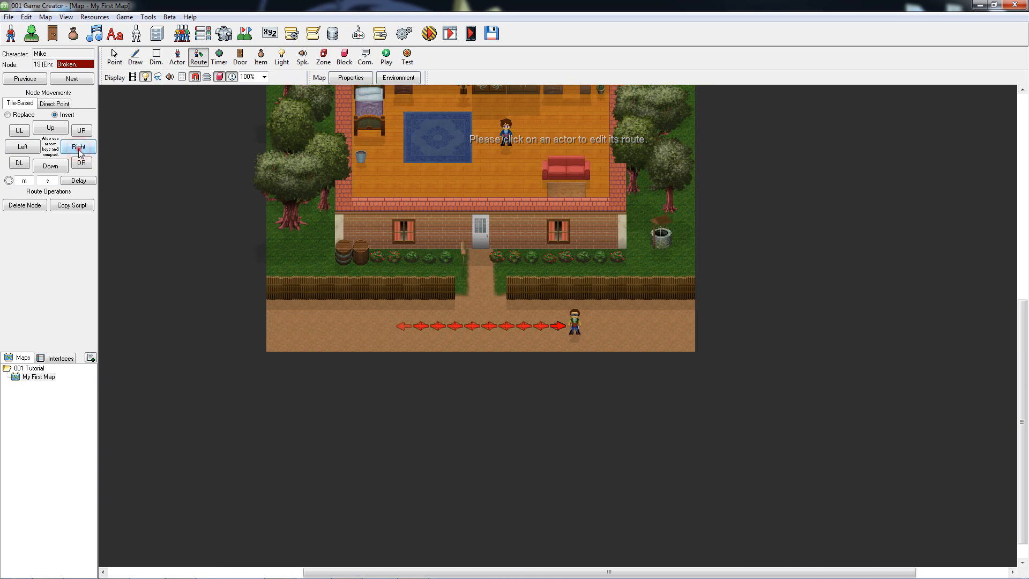
pyautogui.click(79, 150)
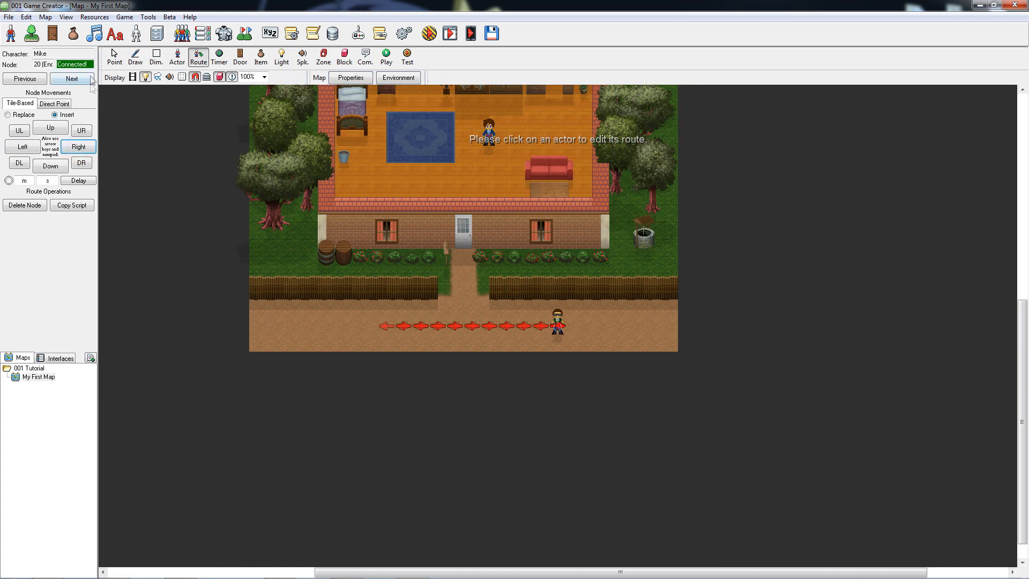
pyautogui.moveTo(92, 64); pyautogui.dragTo(51, 59)
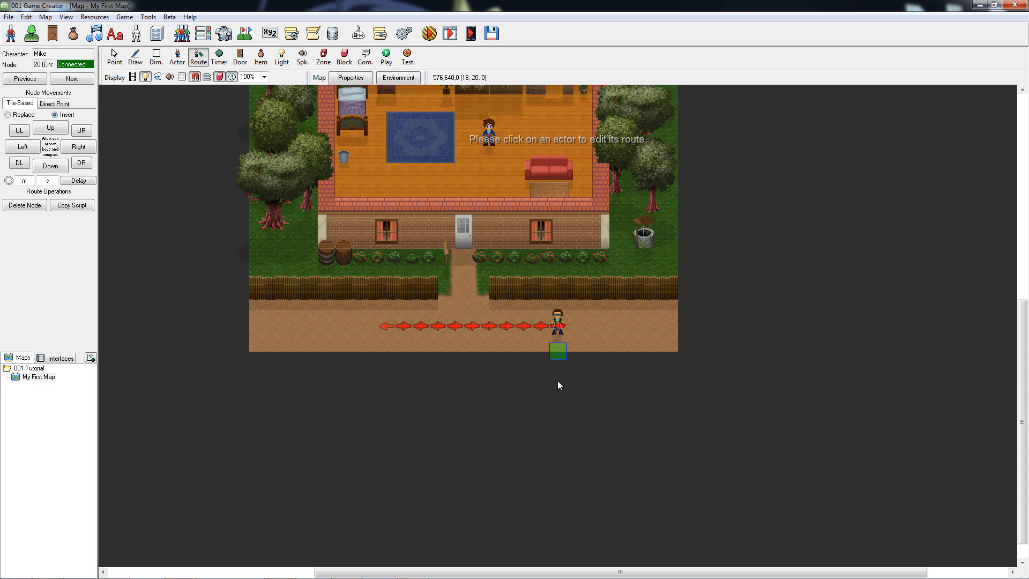
# Delete the last seven nodes from the road actor's route, back to node 13.
pyautogui.press('Delete')
pyautogui.press('Delete')
pyautogui.press('Delete')
pyautogui.press('Delete')
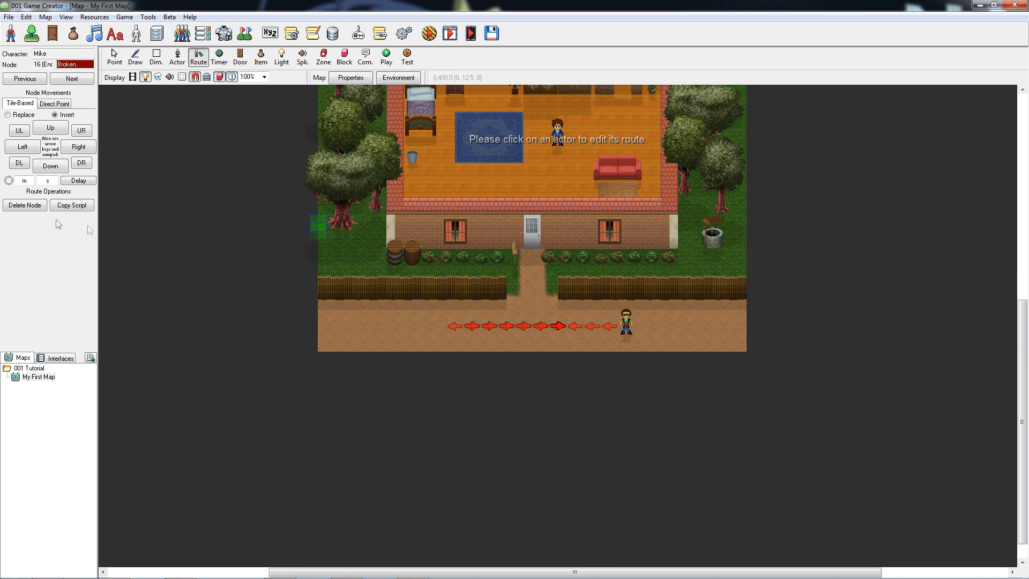
pyautogui.click(31, 209)
pyautogui.click(32, 212)
pyautogui.click(31, 212)
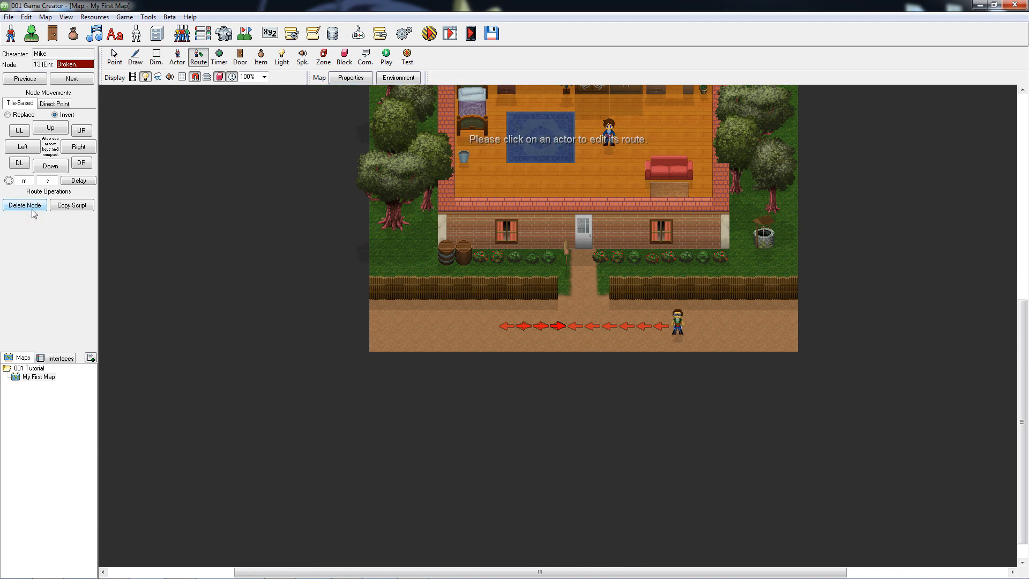
# Extend the road actor's route to the right again until it reconnects with its start, and finish route editing.
pyautogui.press('Right')
pyautogui.press('Right')
pyautogui.press('Right')
pyautogui.press('Right')
pyautogui.press('Right')
pyautogui.press('Right')
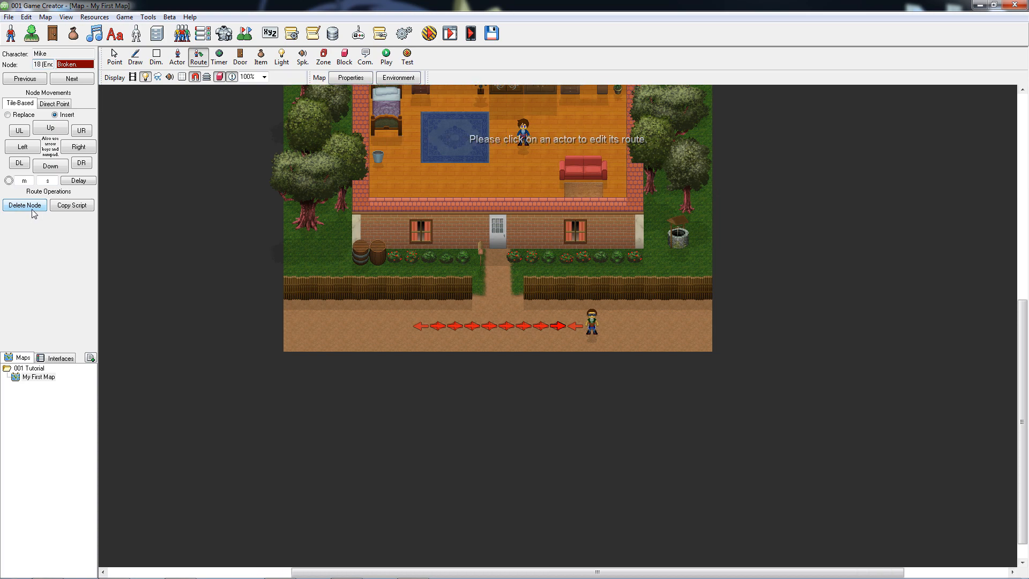
pyautogui.press('Right')
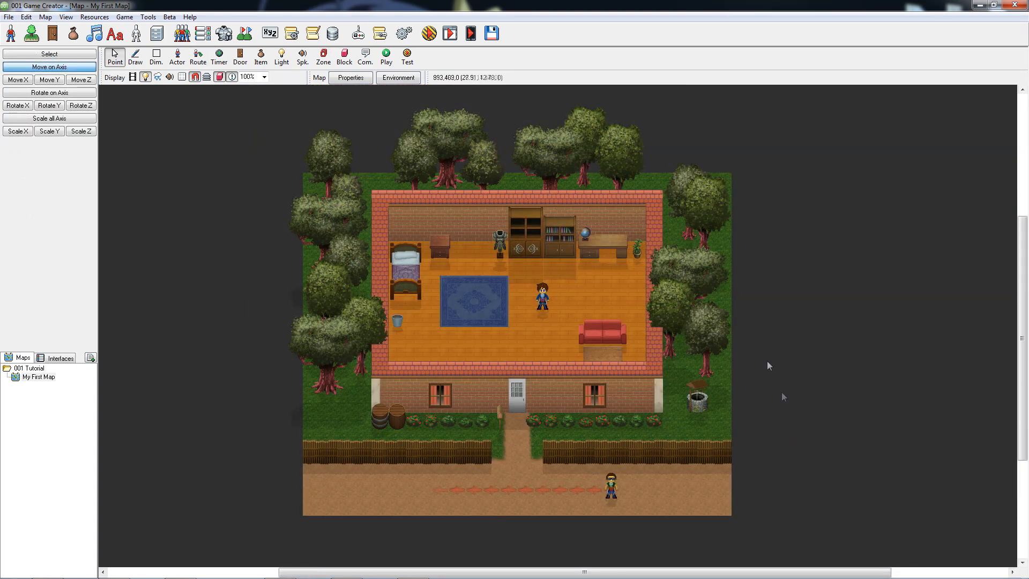
# Play-test the map from 288, 240, 0 on the blue rug with emulation set to None.
pyautogui.click(386, 56)
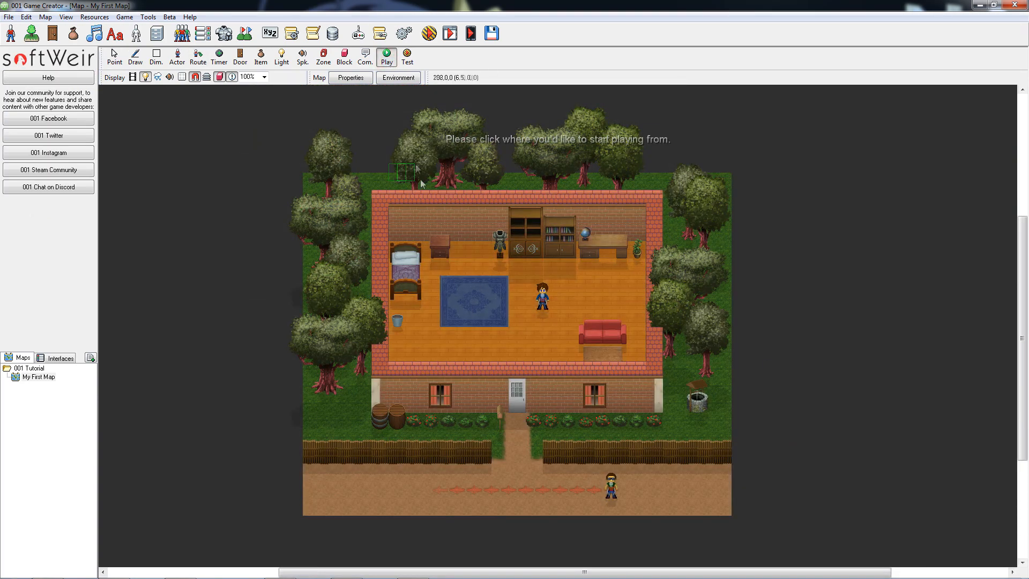
pyautogui.click(461, 303)
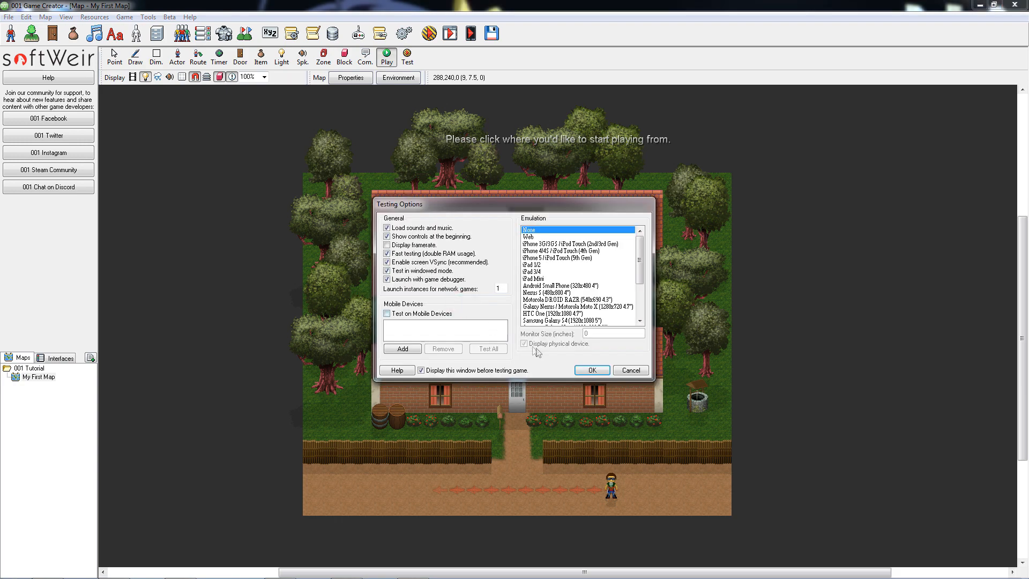
pyautogui.click(603, 370)
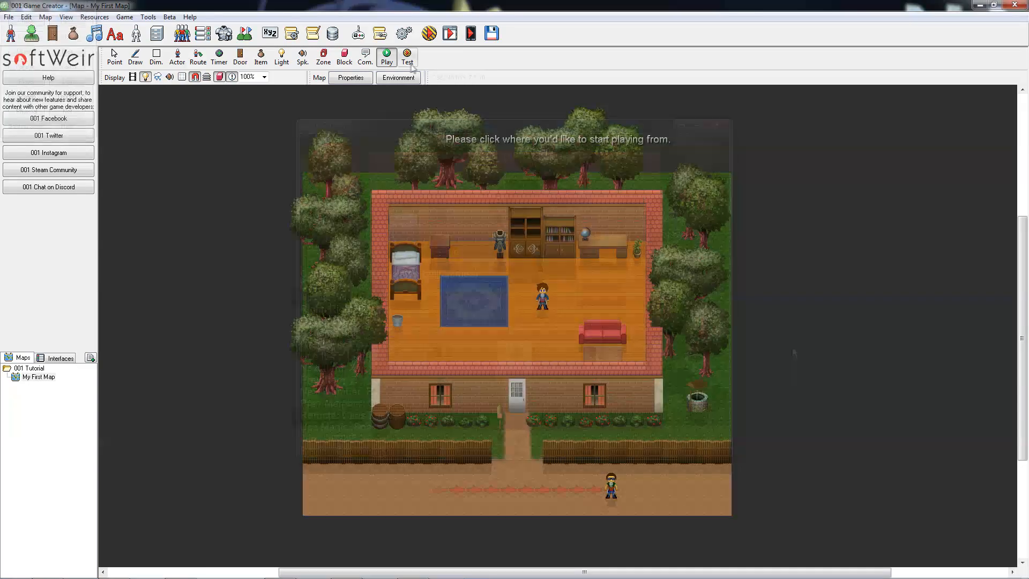
# Open the Test Script for a start point on the blue rug and close it without adding events.
pyautogui.click(407, 56)
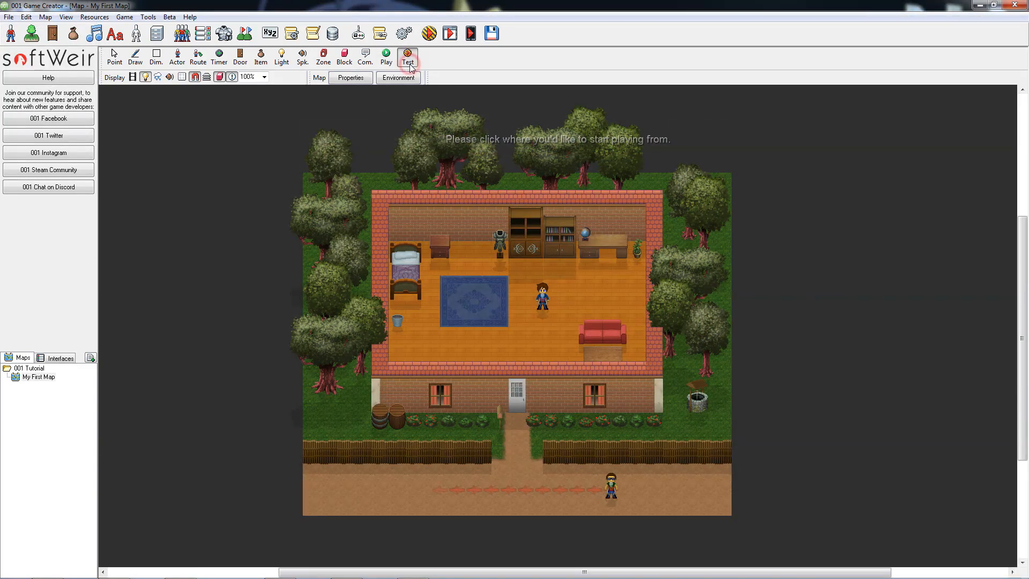
pyautogui.click(458, 300)
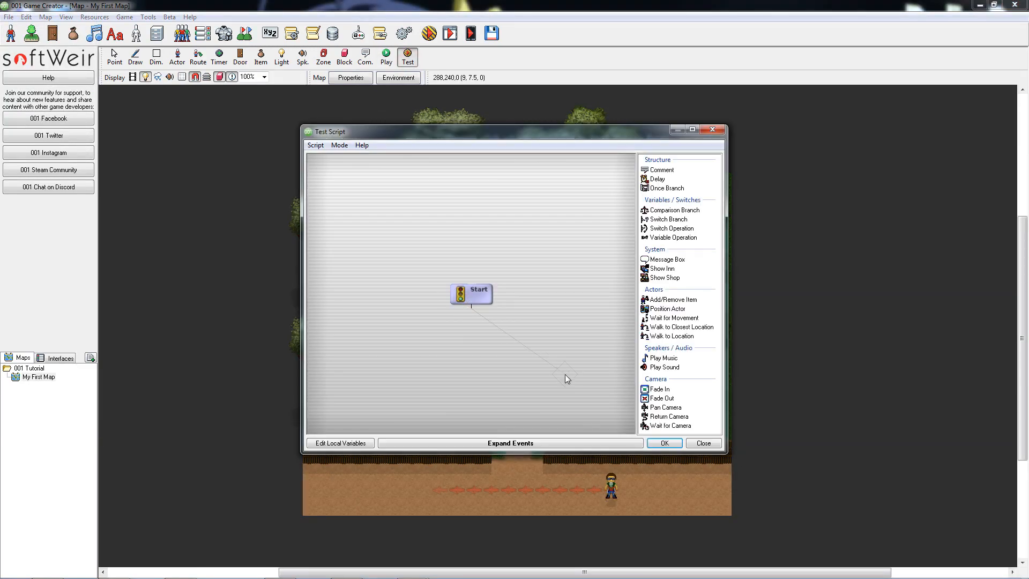
pyautogui.click(718, 131)
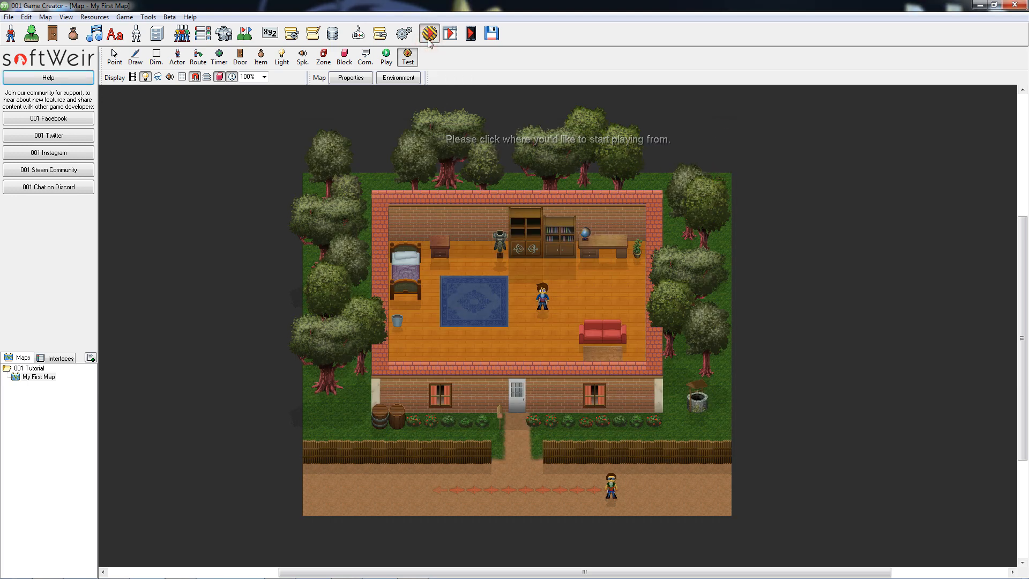
pyautogui.click(132, 19)
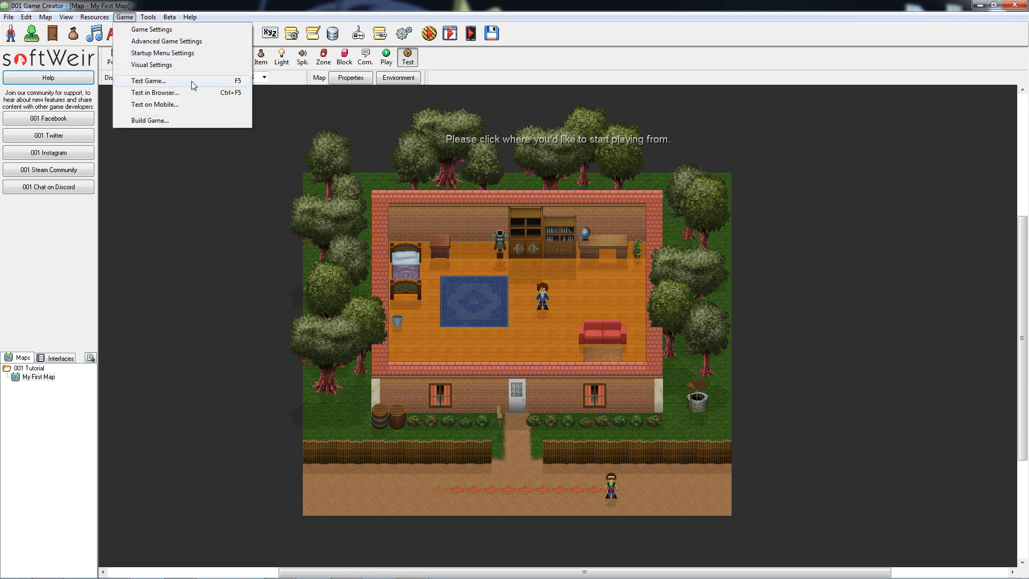
pyautogui.click(213, 5)
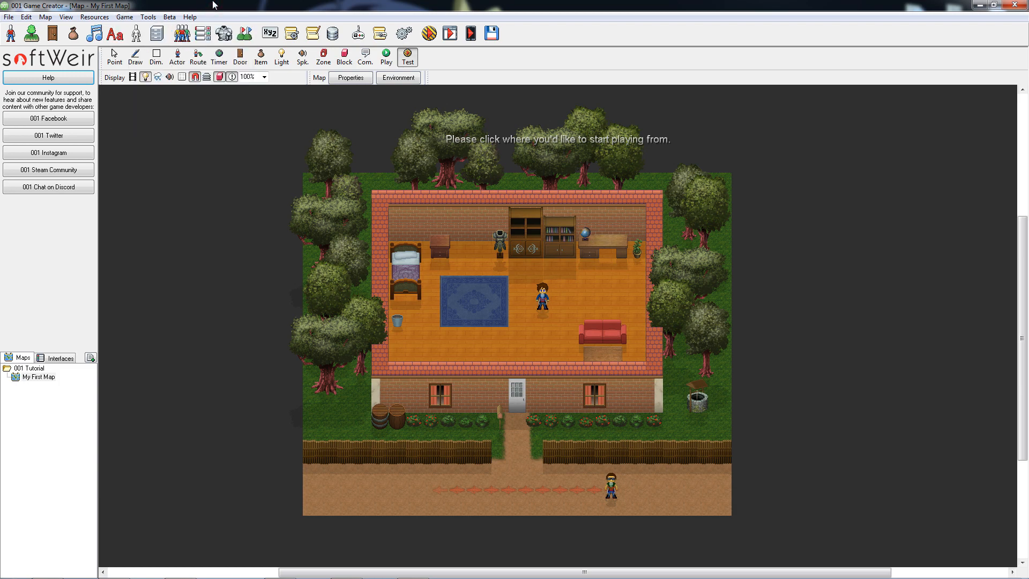
# Run another test from the blue rug and close the game window.
pyautogui.click(456, 300)
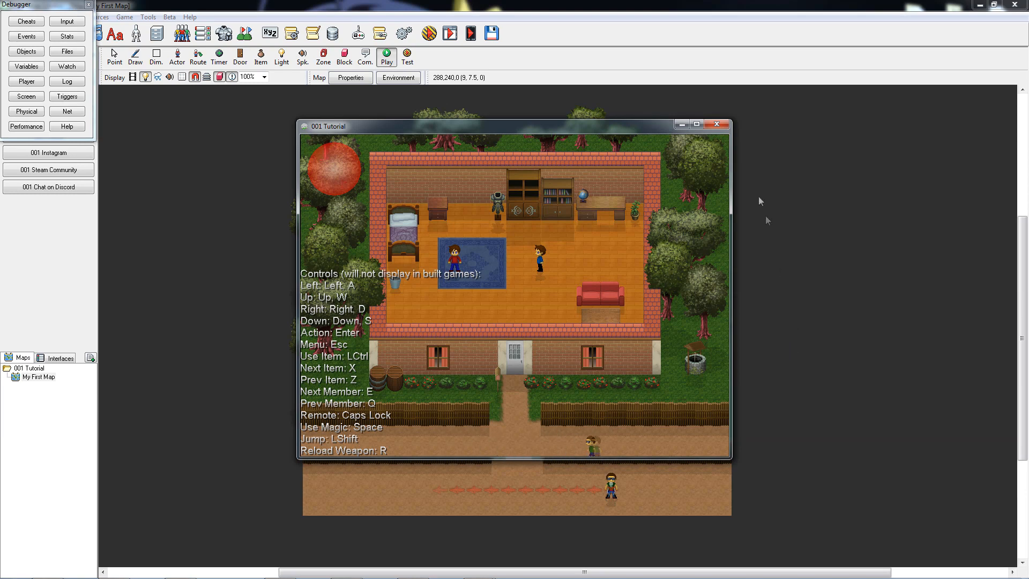
pyautogui.click(716, 124)
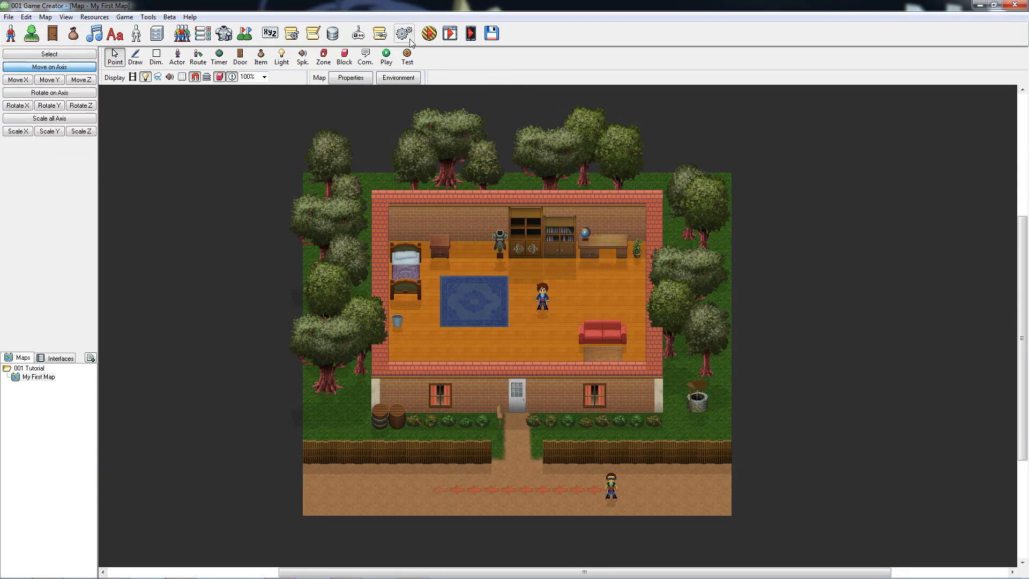
# Set the game's starting map to My First Map in the Game Settings.
pyautogui.click(411, 42)
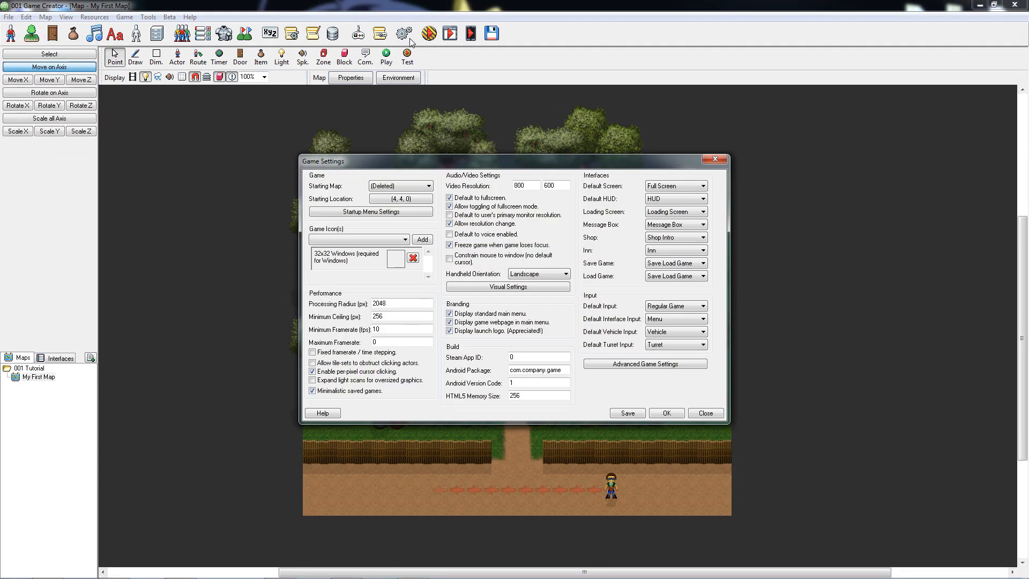
pyautogui.click(428, 186)
pyautogui.click(424, 211)
# Set the starting location to 8, 6, 0 at the blue rug's upper-left corner and accept the game settings.
pyautogui.click(424, 199)
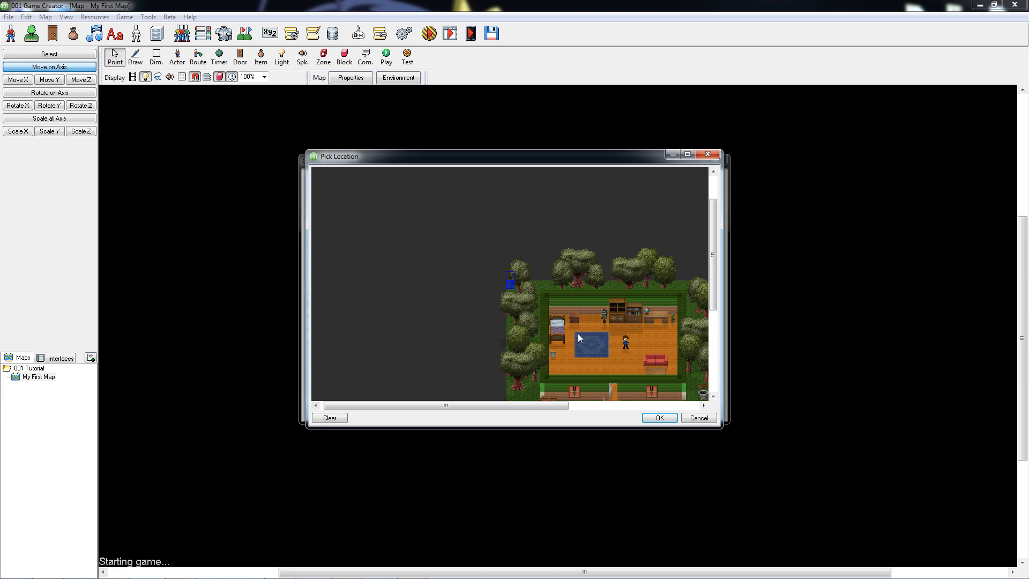
pyautogui.click(576, 336)
pyautogui.scroll(4, 608, 352)
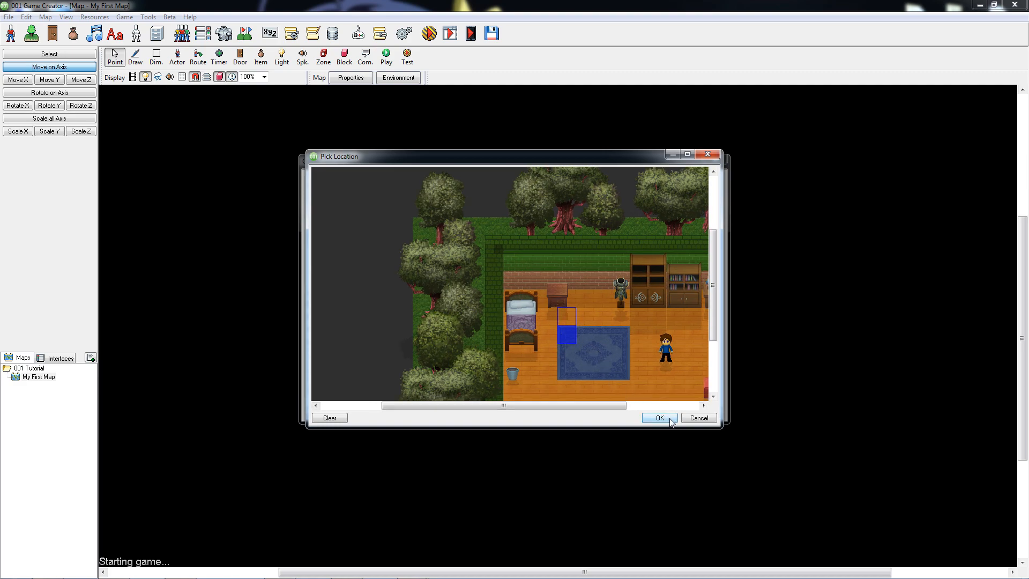
pyautogui.click(660, 418)
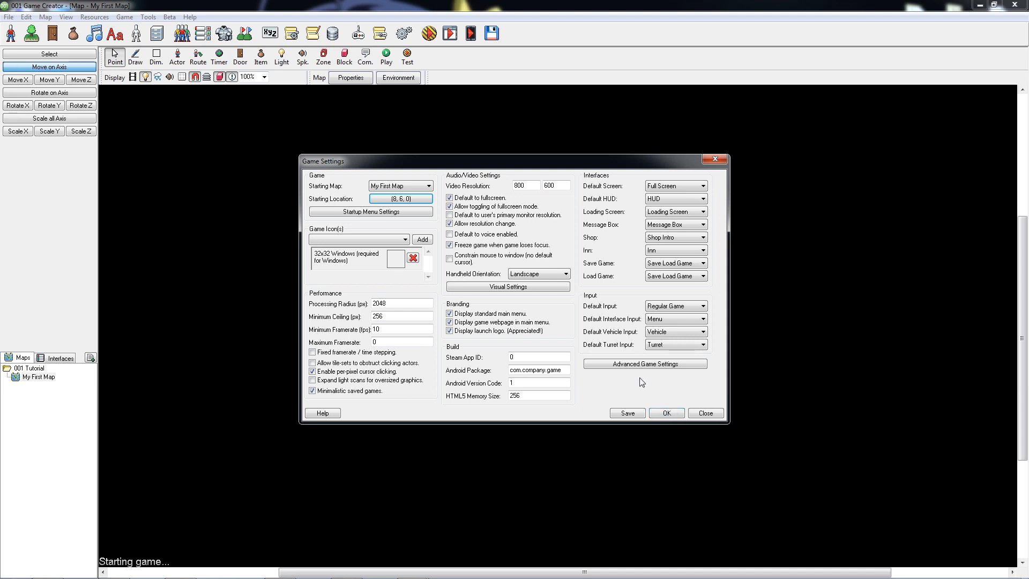
pyautogui.click(668, 412)
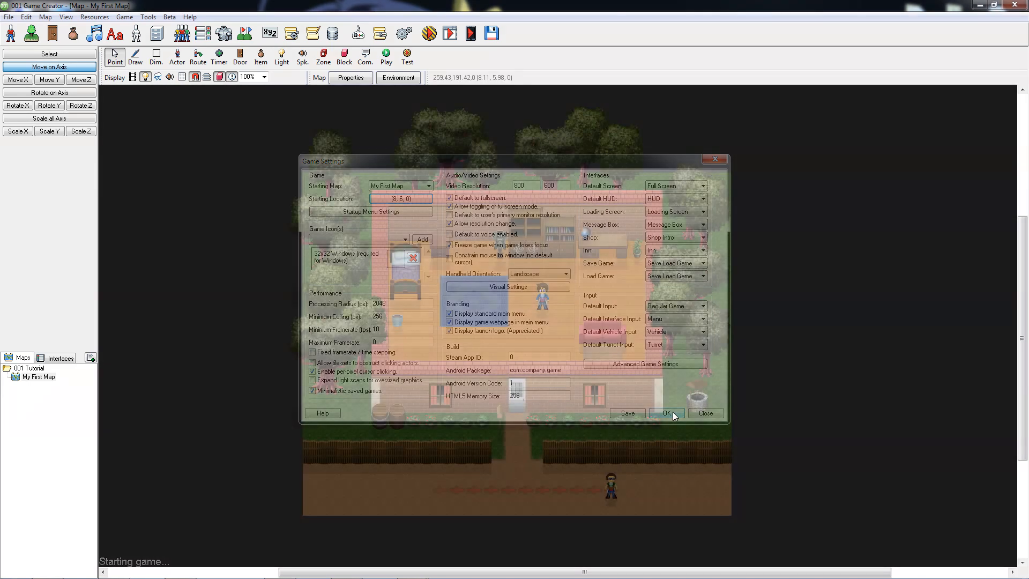
# Save the map and test the full game with emulation set to None.
pyautogui.click(430, 34)
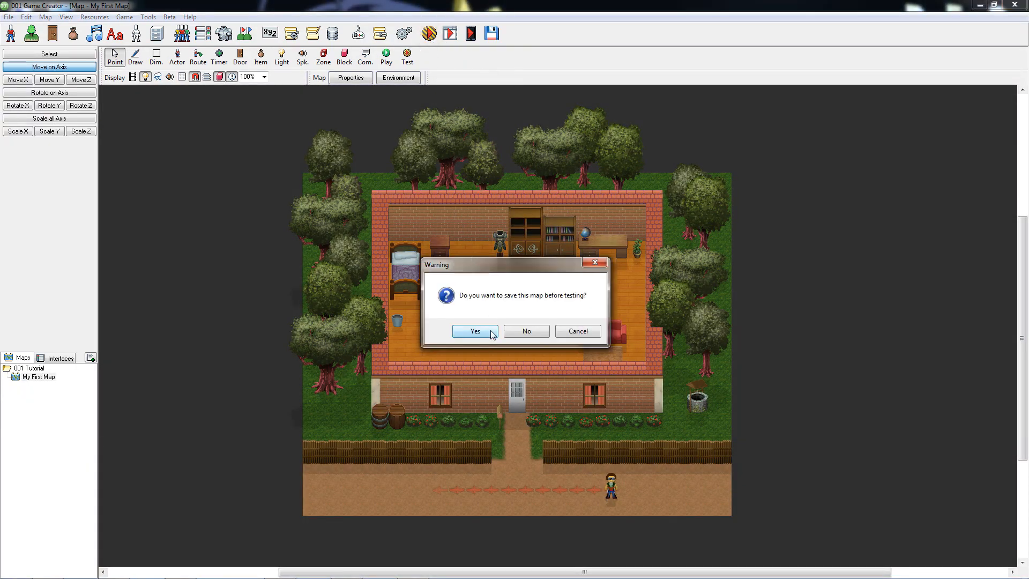
pyautogui.click(475, 331)
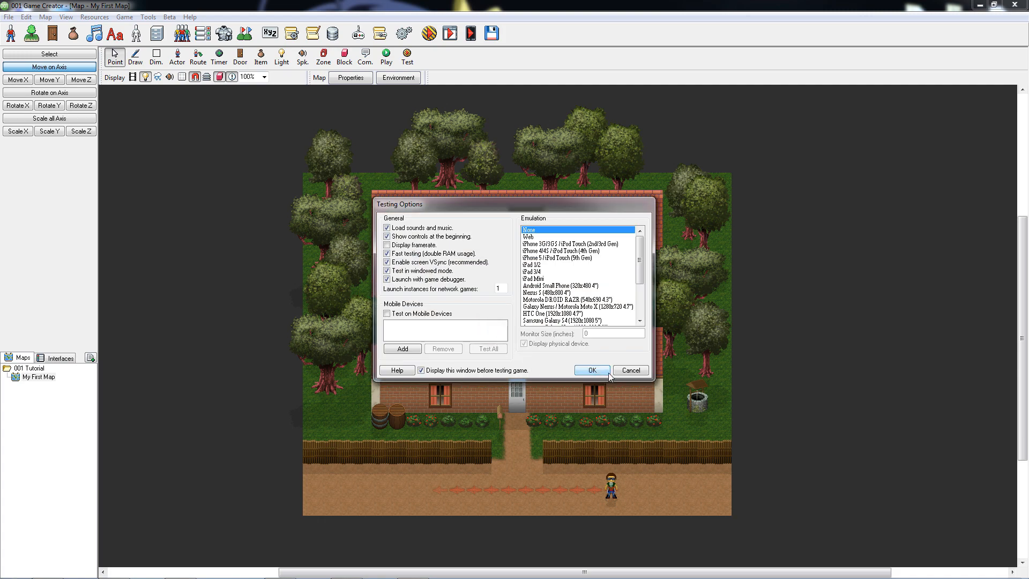
pyautogui.click(592, 371)
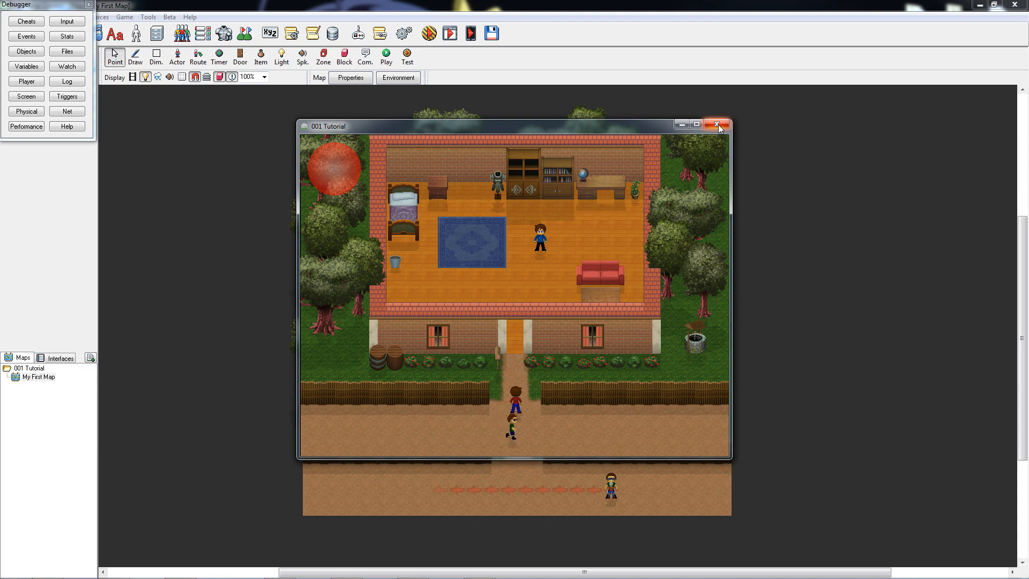
# Quit the running test game through its in-game menu and confirm quitting.
pyautogui.press('Escape')
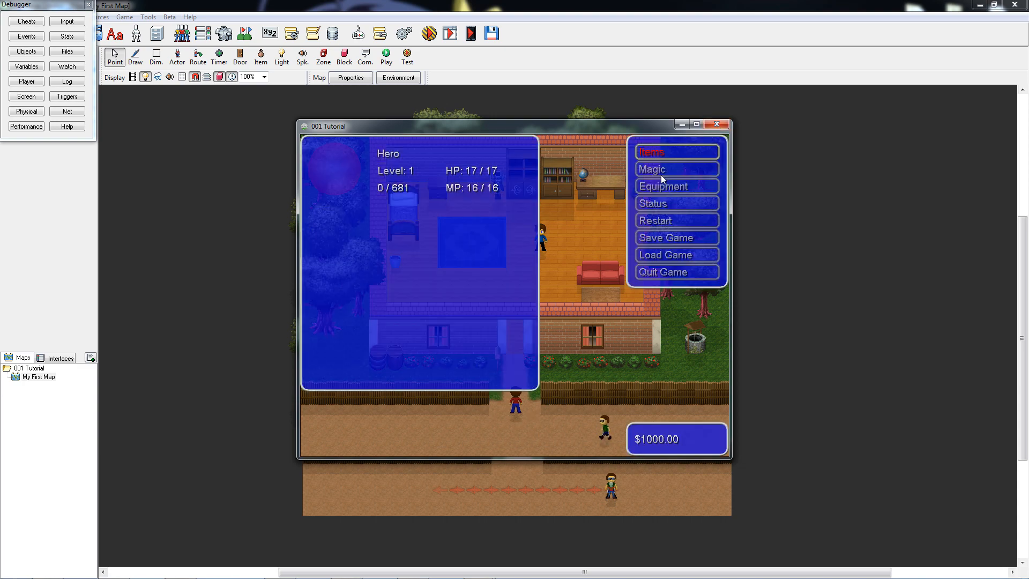
pyautogui.click(663, 275)
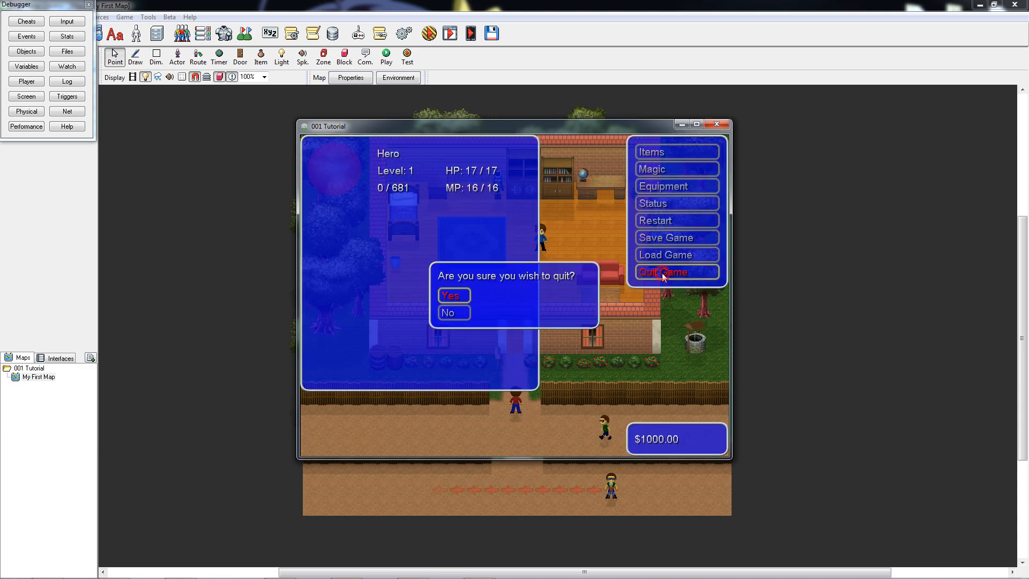
pyautogui.click(453, 297)
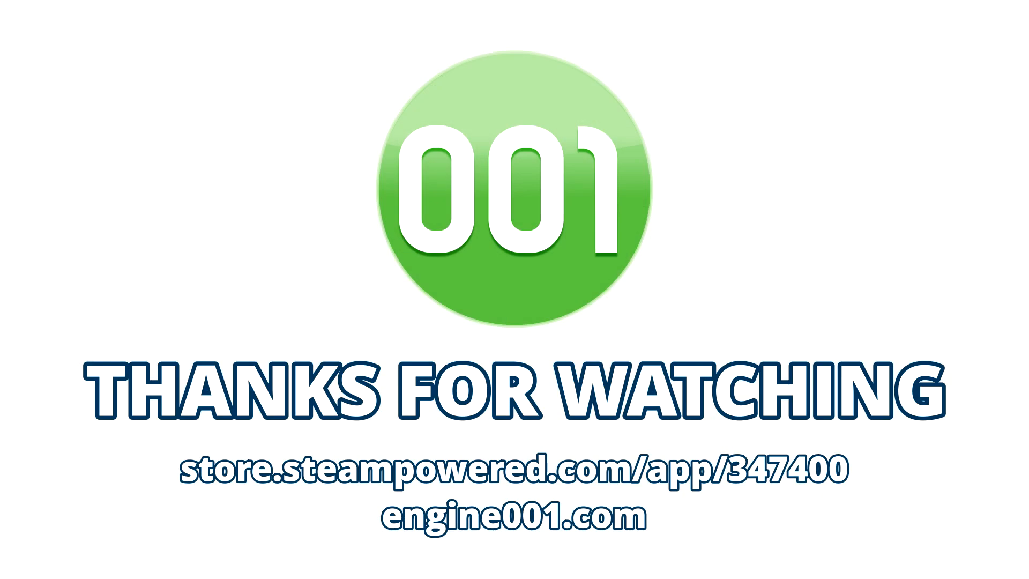